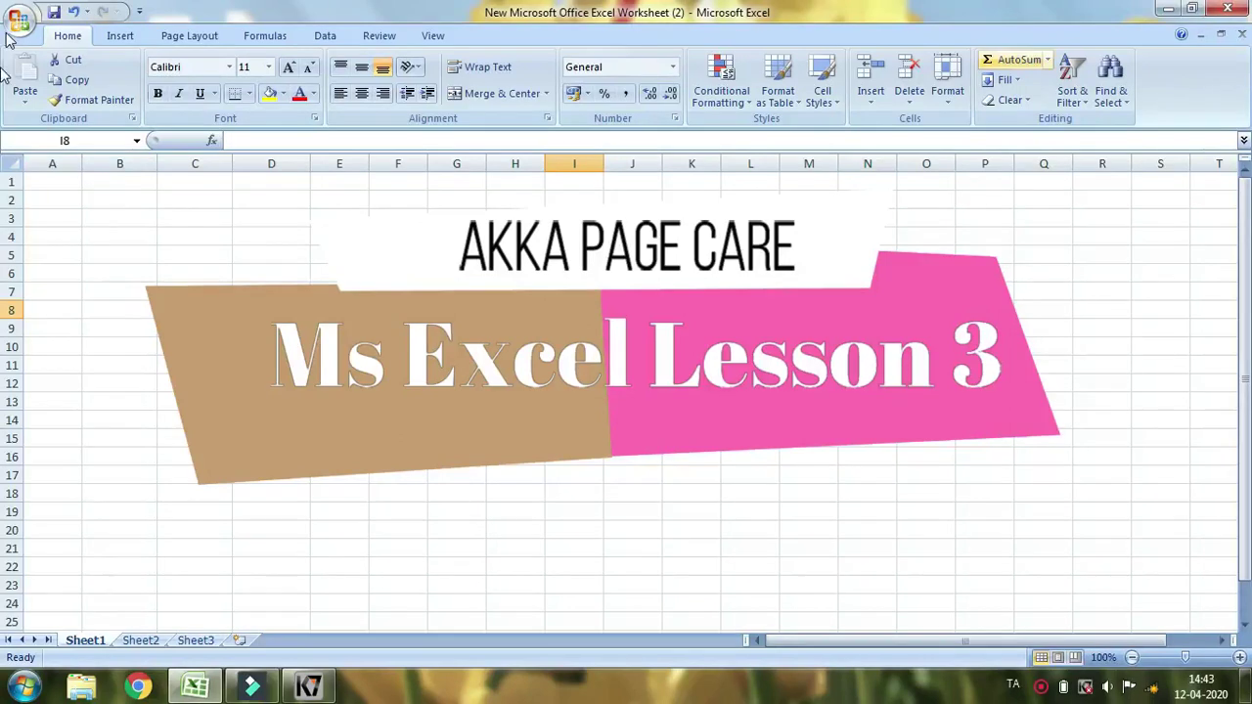
Step: Select the range C4:M18, after trial selections of A1:Q20 and C4:M17
drag(50, 182, 1010, 512)
click(735, 363)
drag(190, 243, 827, 475)
click(502, 309)
drag(196, 235, 839, 497)
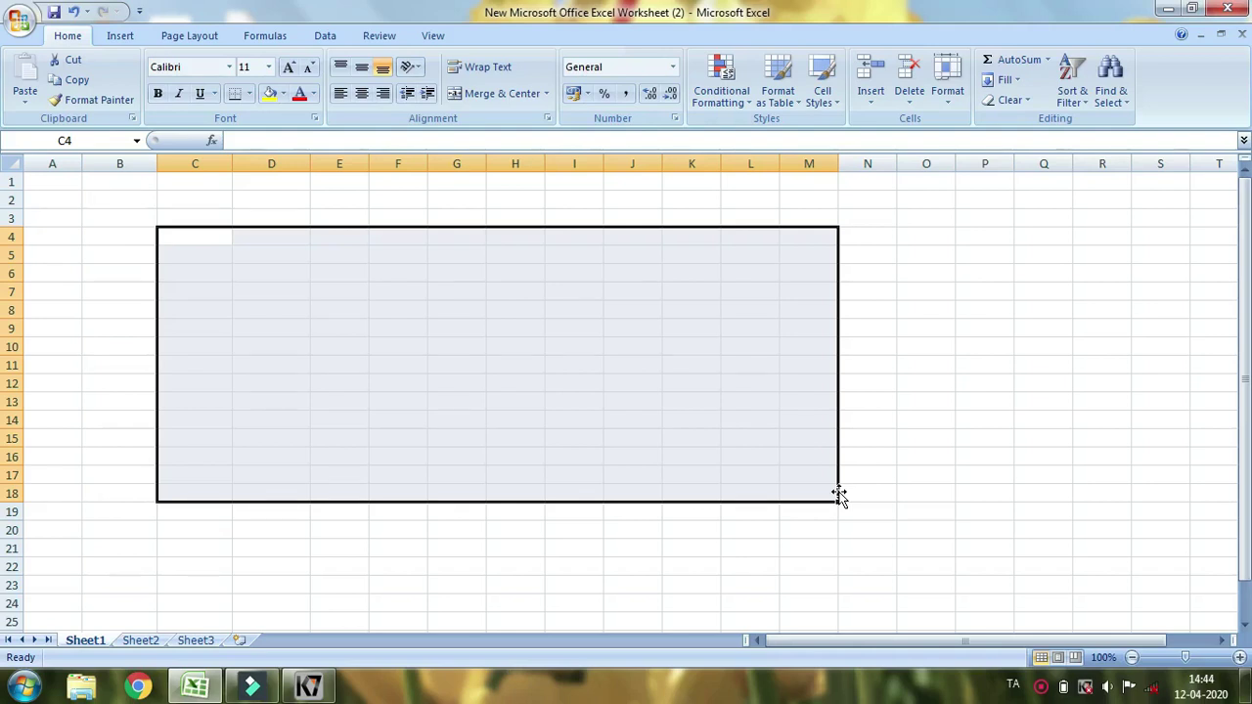
click(70, 257)
drag(146, 218, 944, 458)
click(810, 550)
click(375, 262)
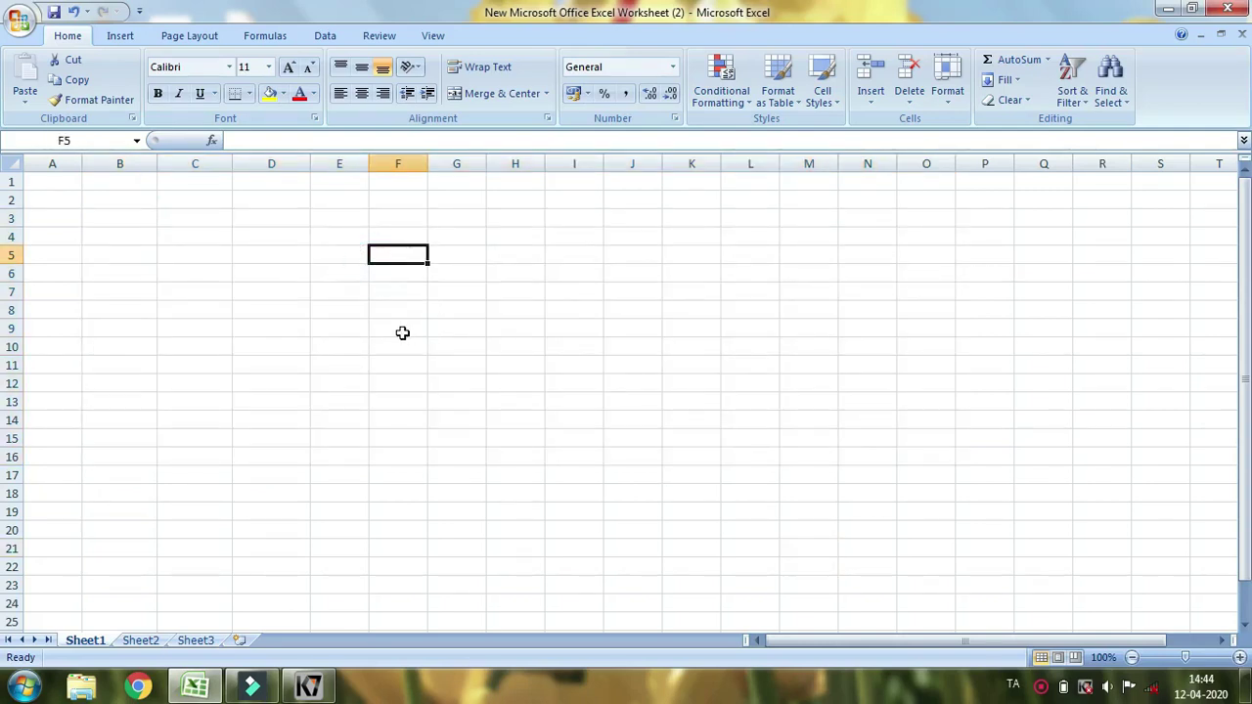
click(537, 340)
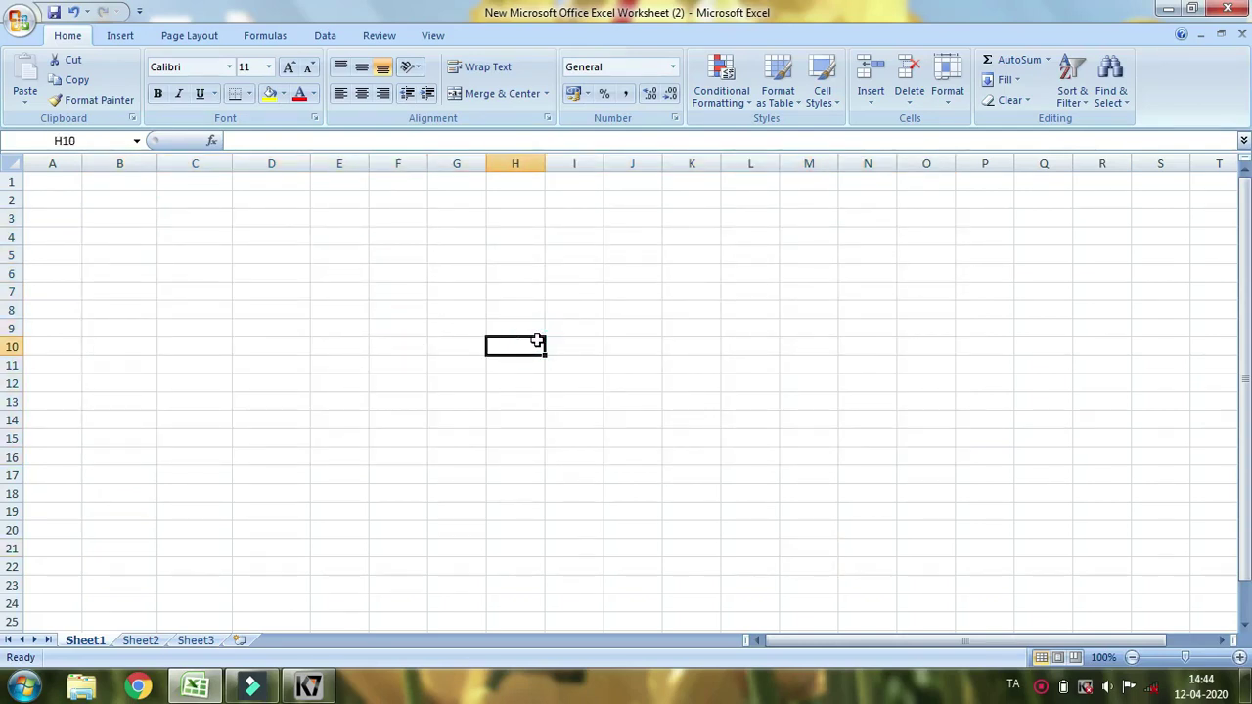
click(221, 255)
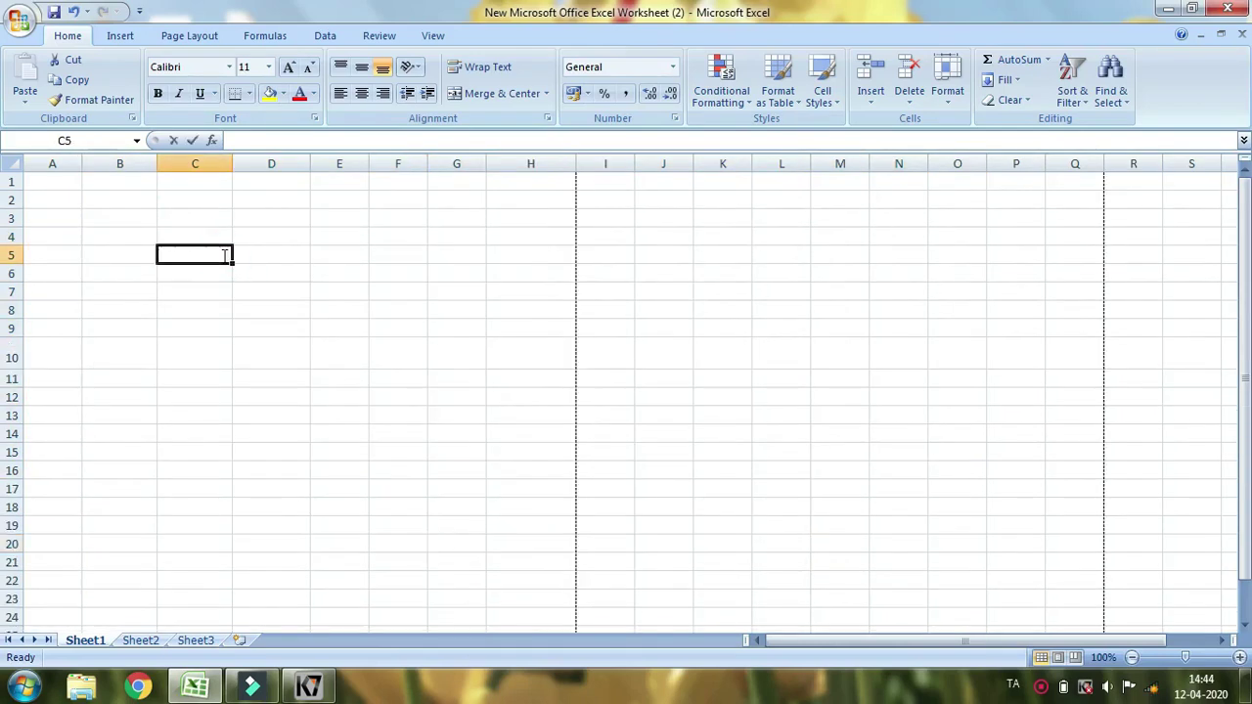
text(akka pagecar)
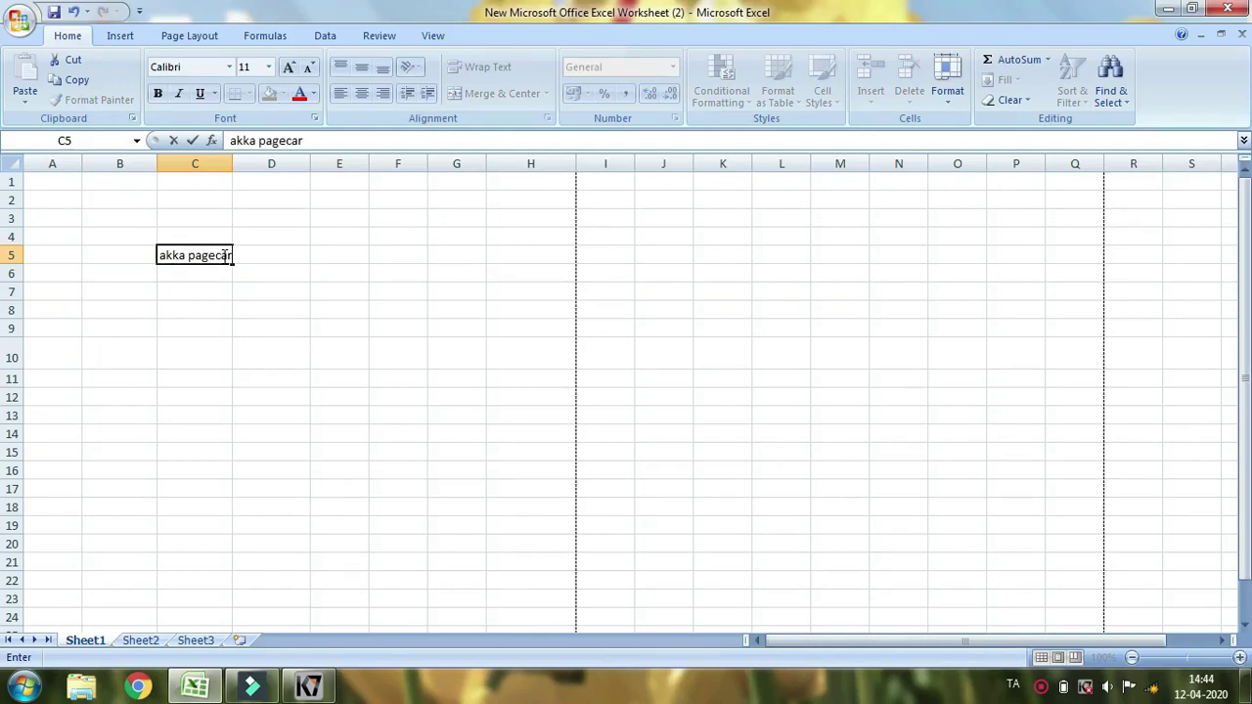
click(387, 529)
drag(111, 210, 449, 568)
click(475, 289)
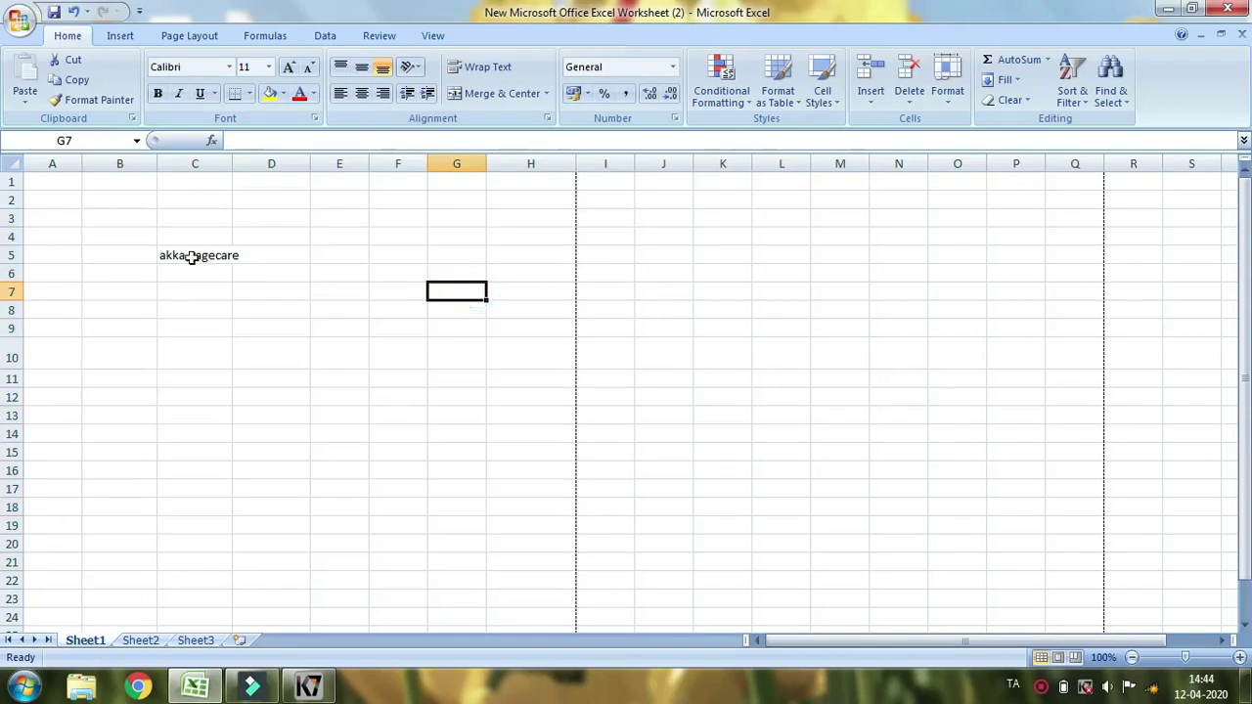
click(189, 254)
click(287, 66)
click(287, 66)
click(287, 67)
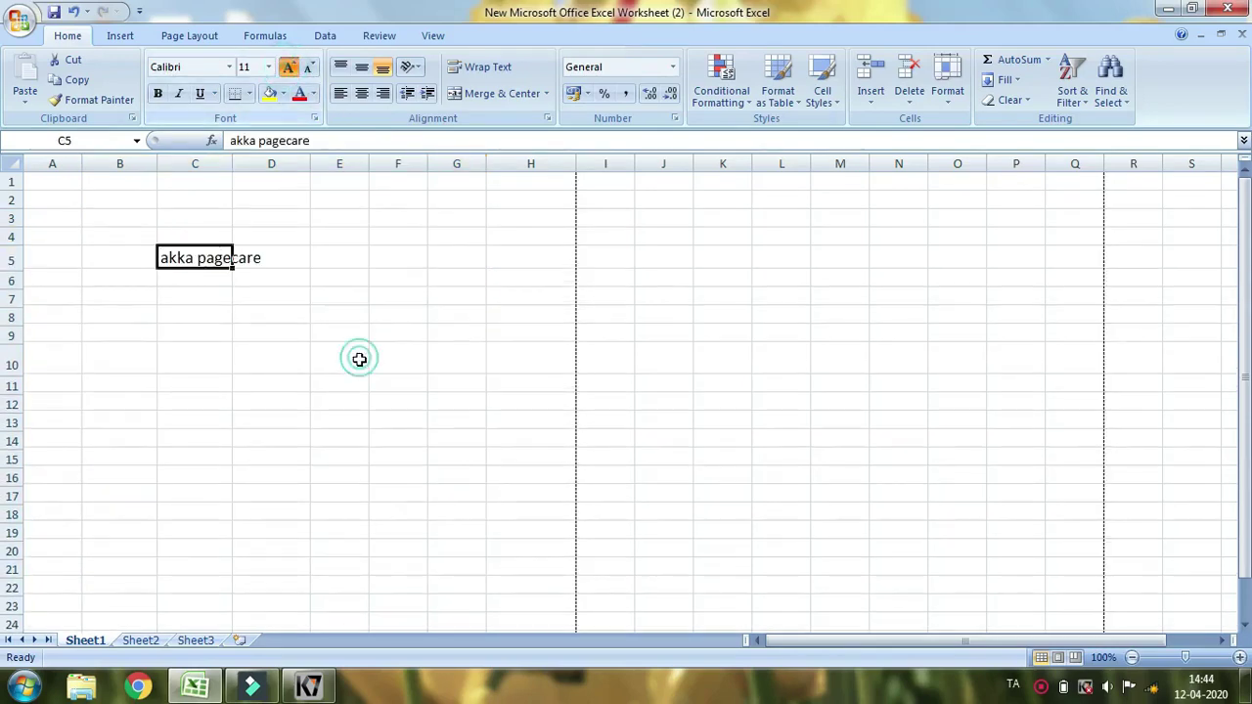
click(342, 360)
click(22, 22)
mouse_move(92, 224)
click(156, 172)
scroll(398, 269, up, 1)
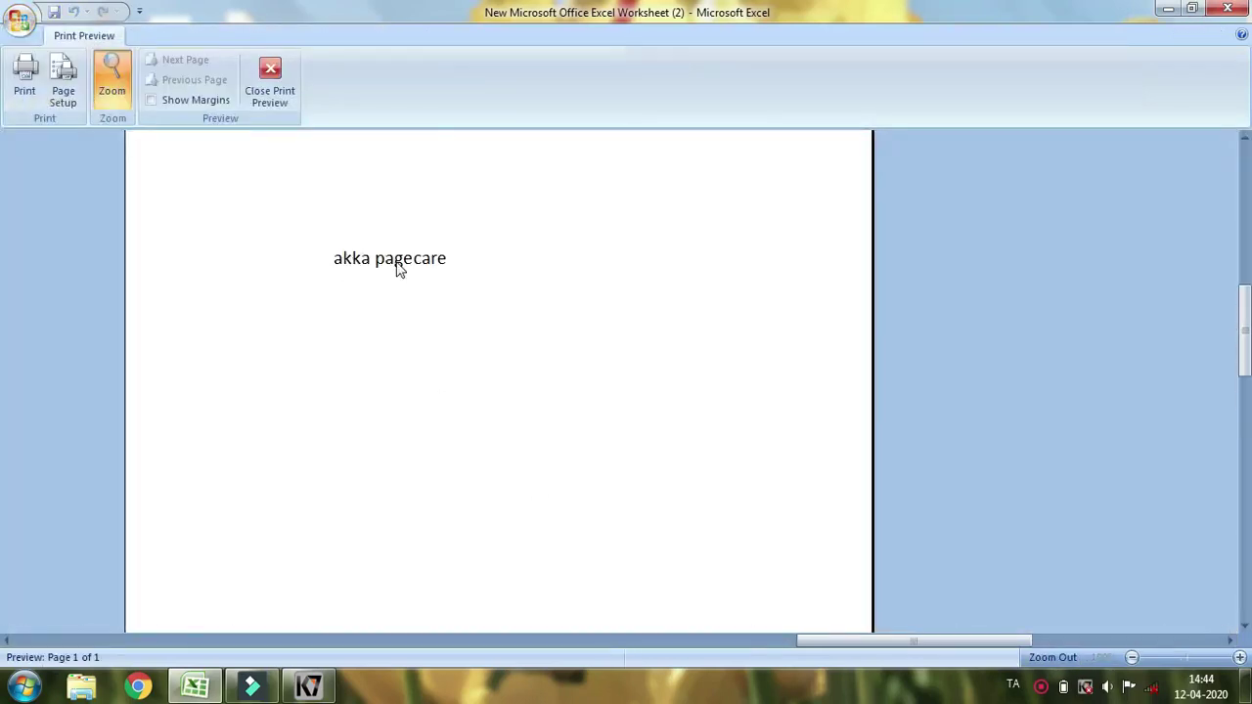
scroll(519, 355, down, 3)
scroll(627, 417, up, 3)
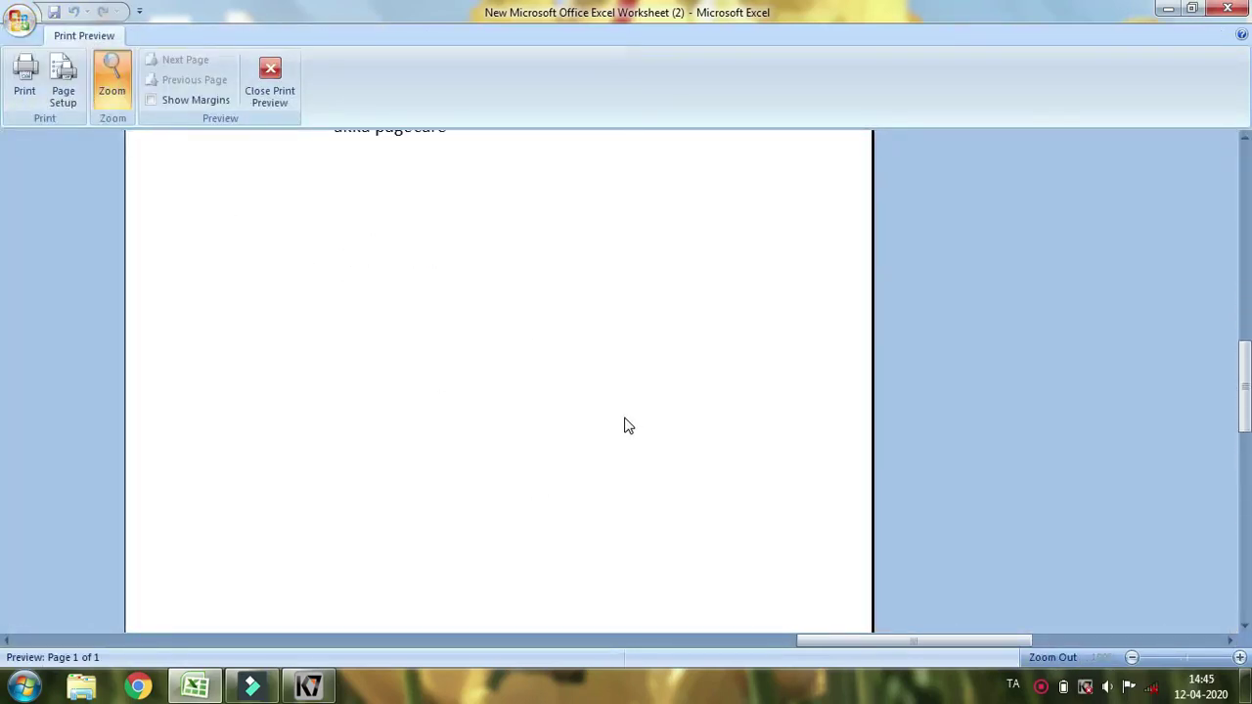
click(270, 79)
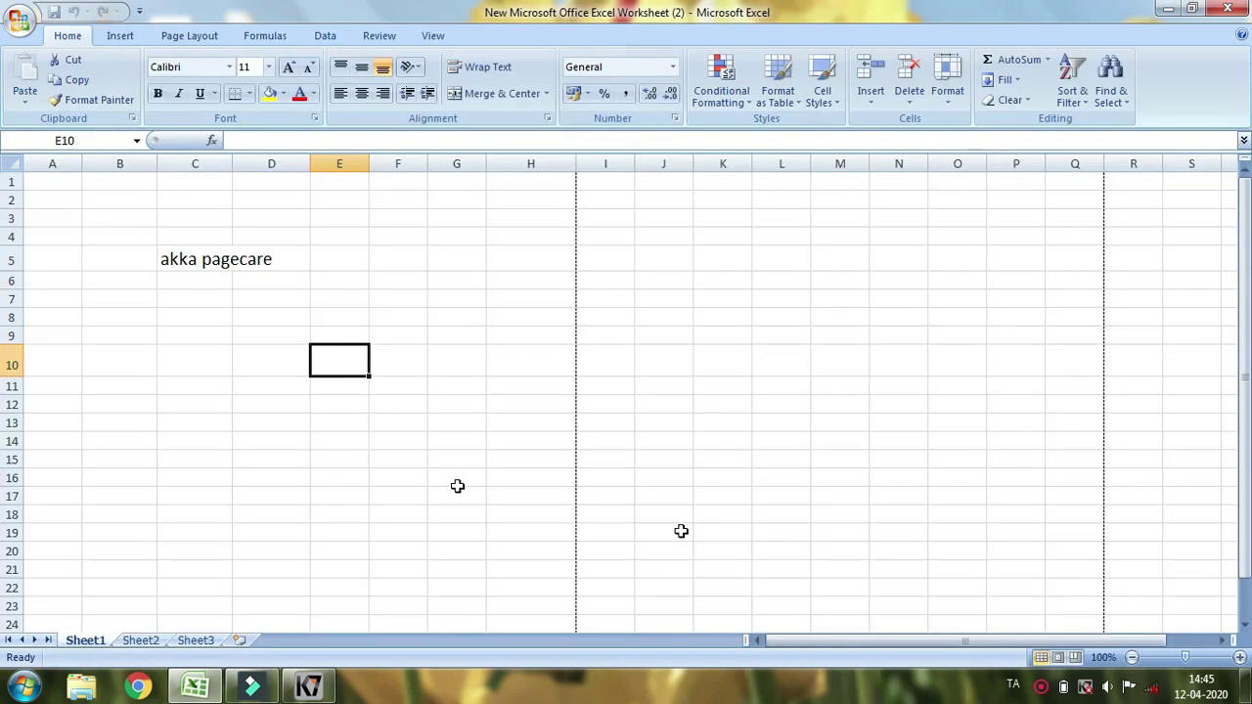
click(432, 350)
click(185, 263)
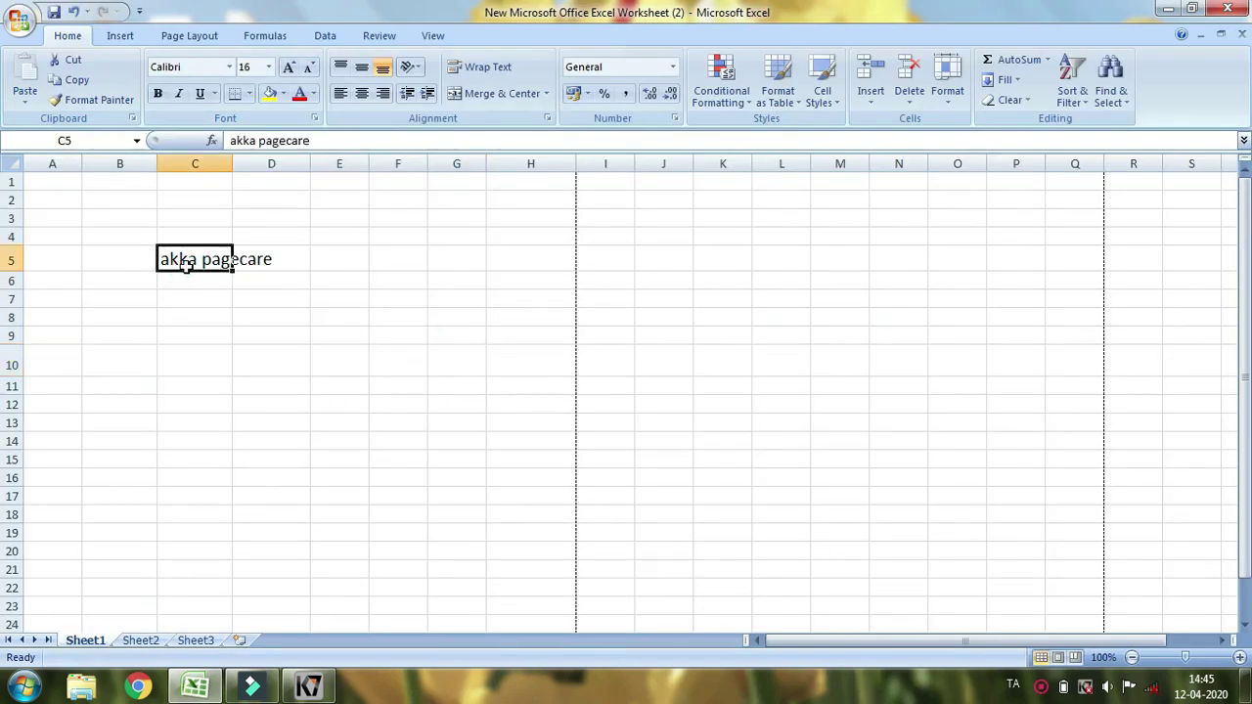
key(Delete)
click(479, 317)
click(49, 178)
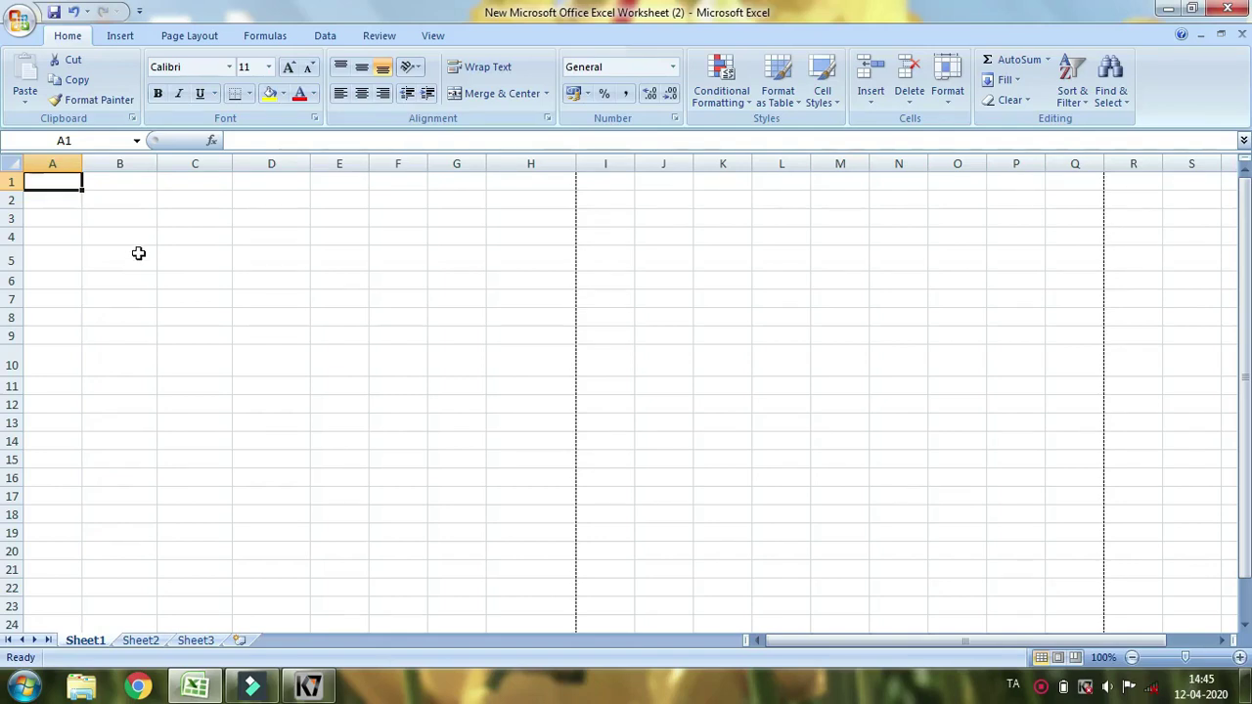
text(akka)
key(Tab)
text(p)
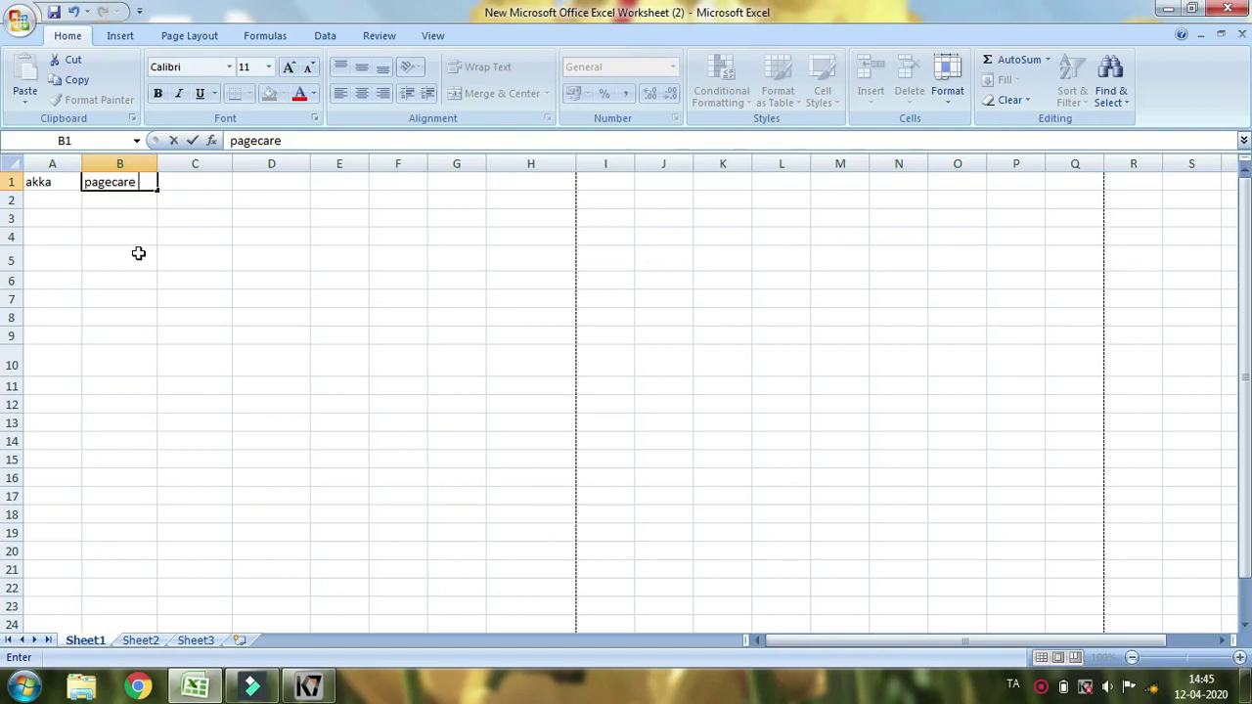
click(115, 185)
click(181, 183)
click(282, 183)
click(344, 186)
click(416, 184)
click(453, 182)
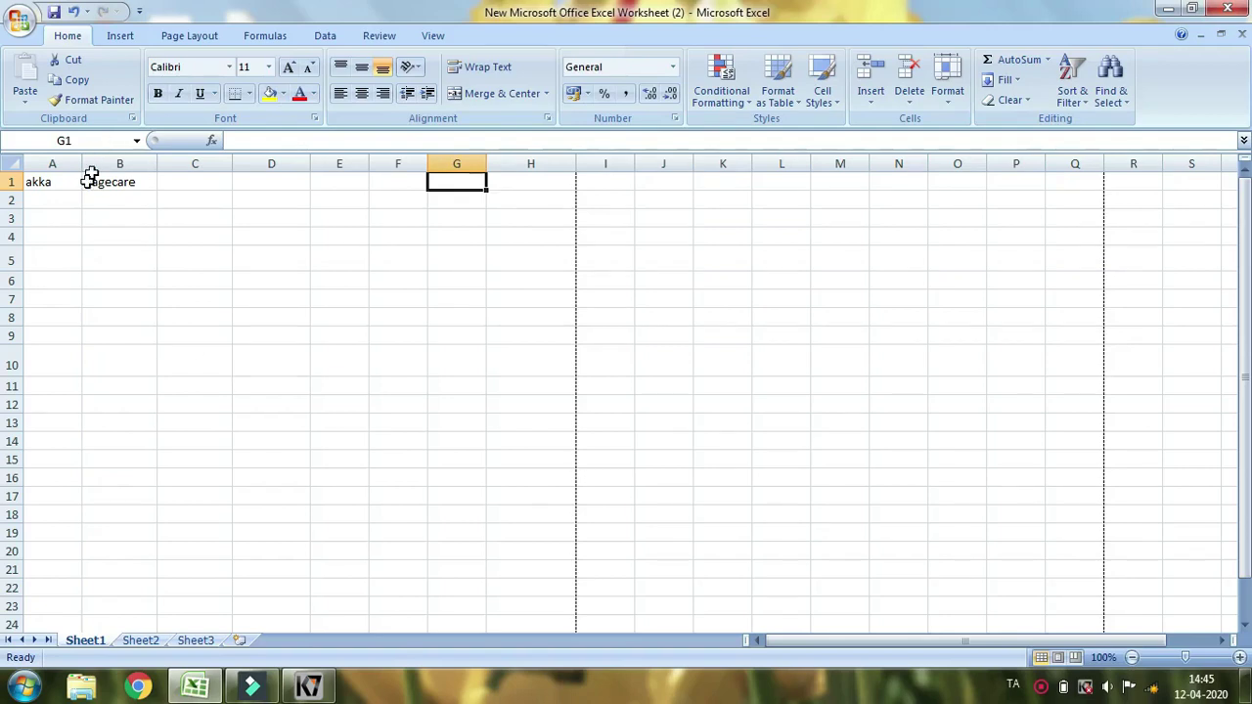
drag(48, 182, 115, 182)
key(Delete)
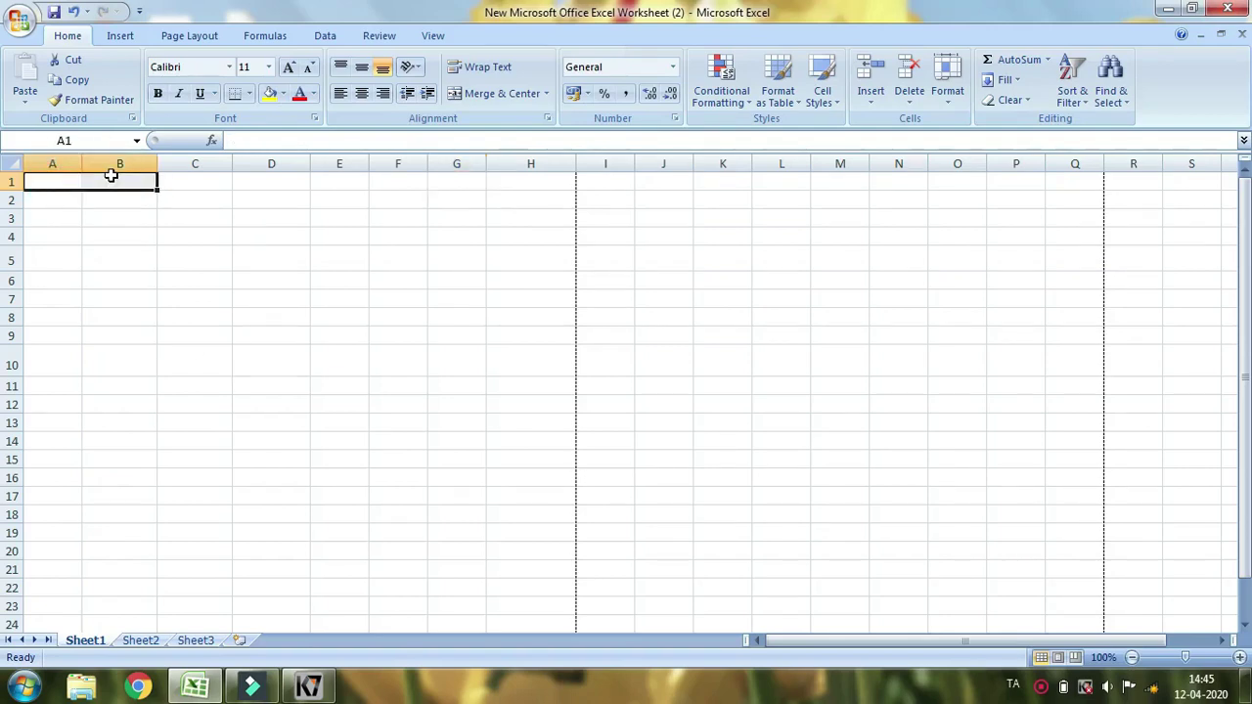
click(237, 237)
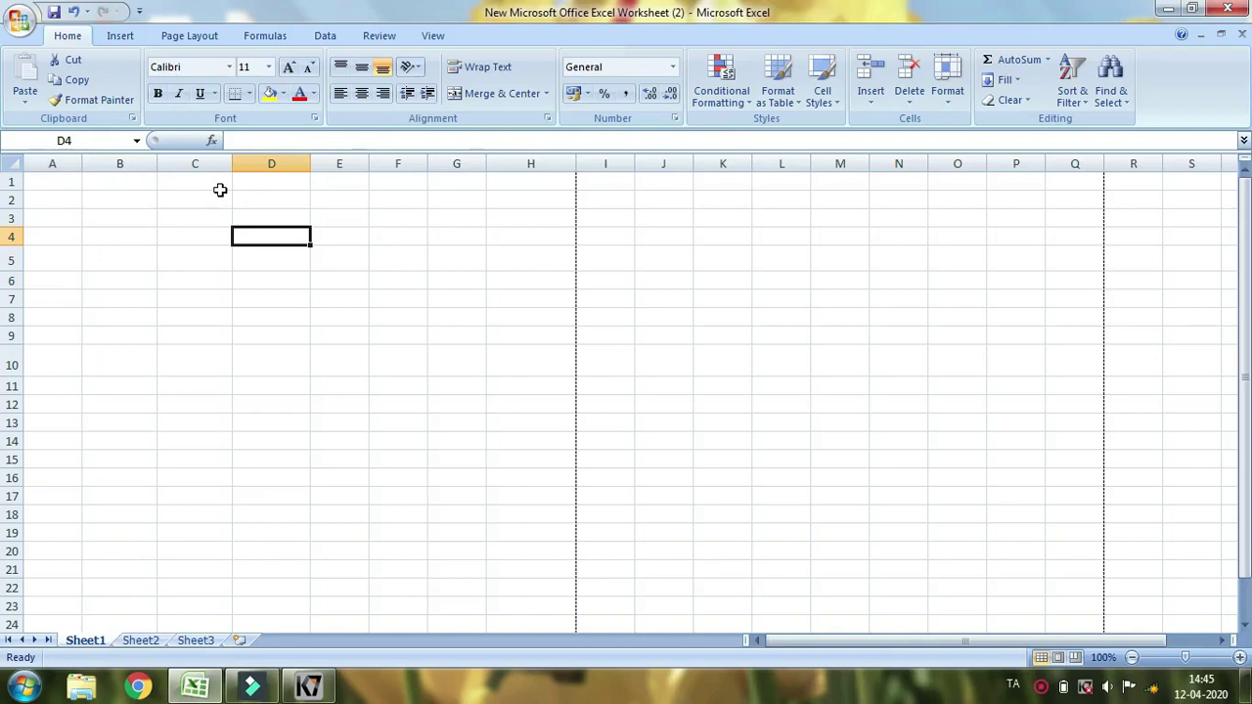
Step: Select column F, row 7 and cell E2 in turn, ending on cell D6
mouse_move(401, 159)
mouse_down()
mouse_move(433, 375)
mouse_move(400, 160)
mouse_up()
click(13, 300)
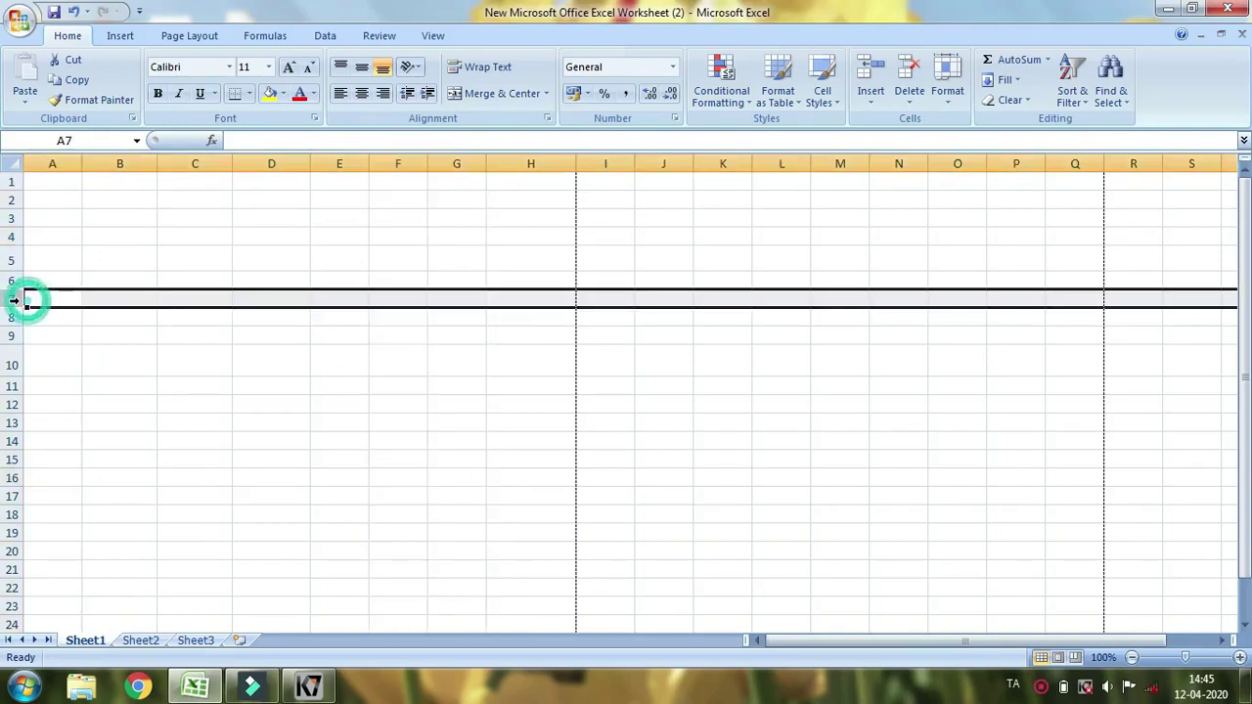
click(406, 164)
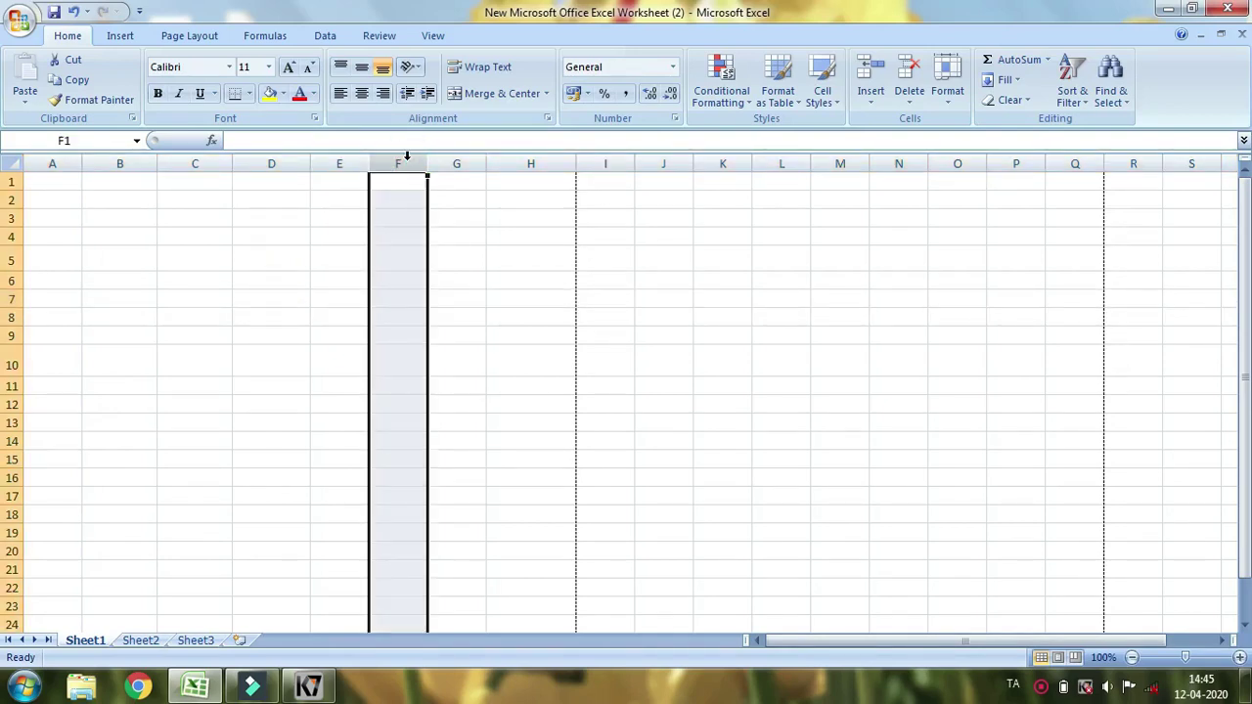
click(405, 160)
click(326, 199)
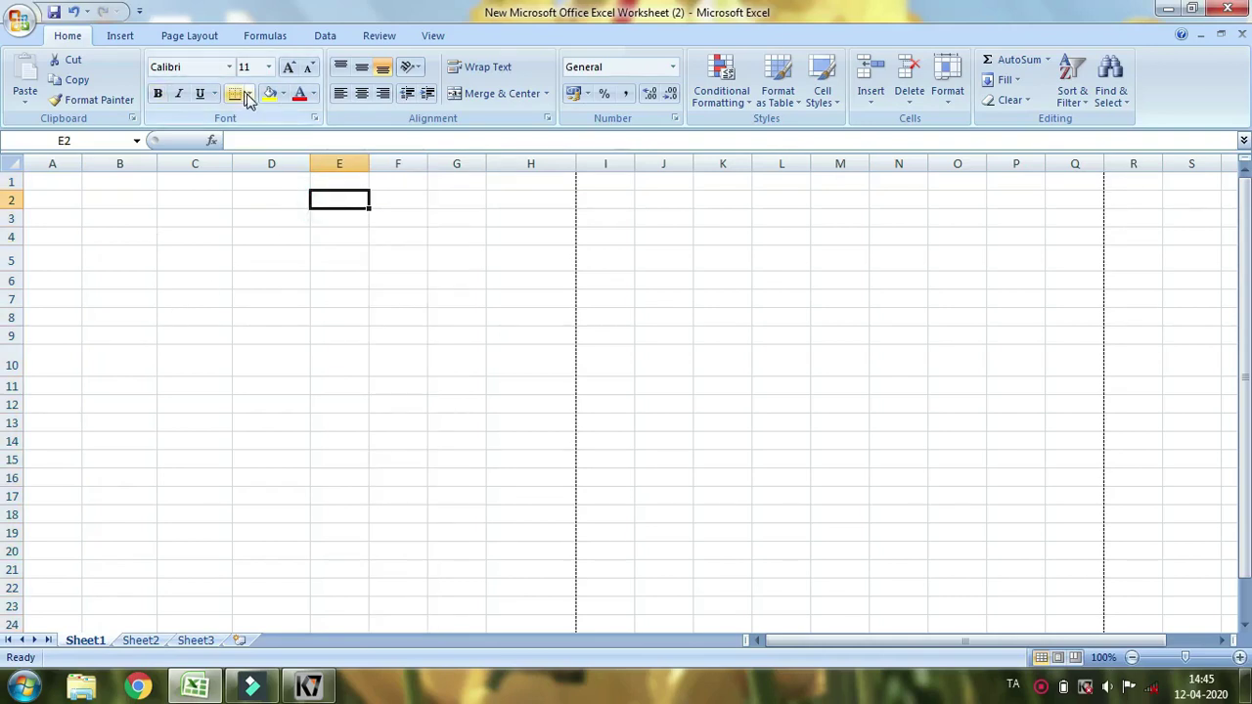
click(237, 280)
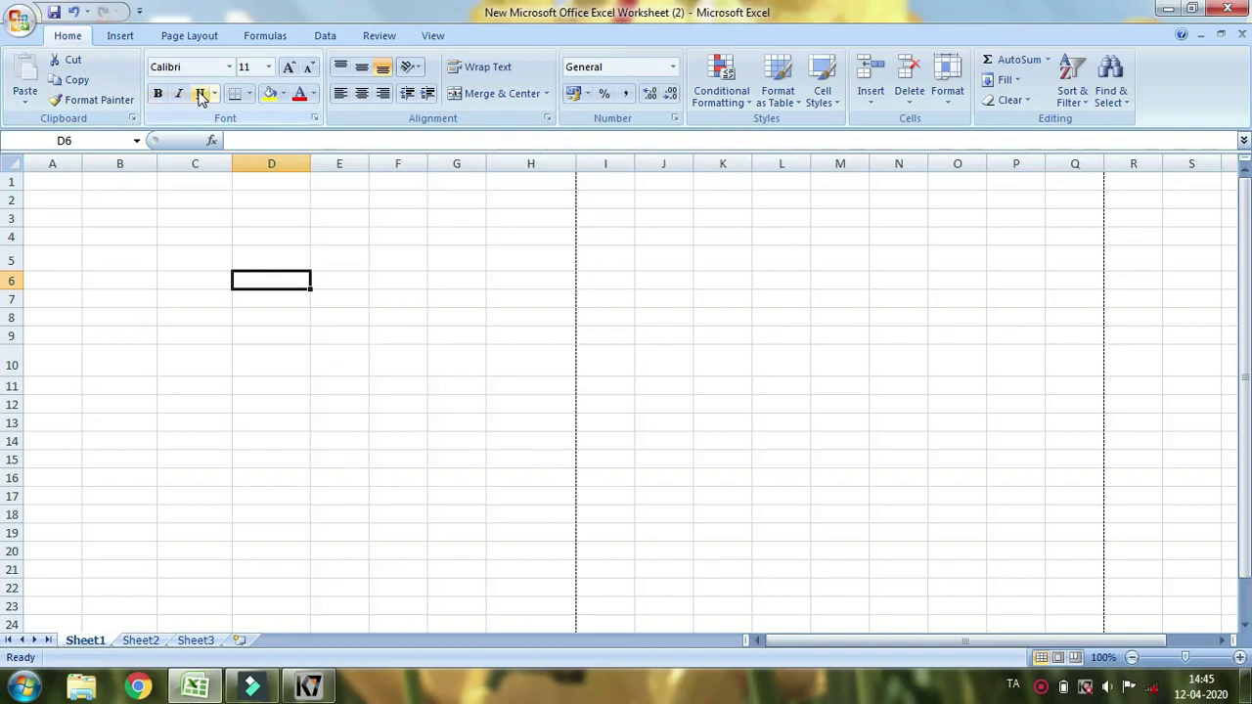
Step: Apply a Bottom Border to cell D6 from the Borders list
click(251, 95)
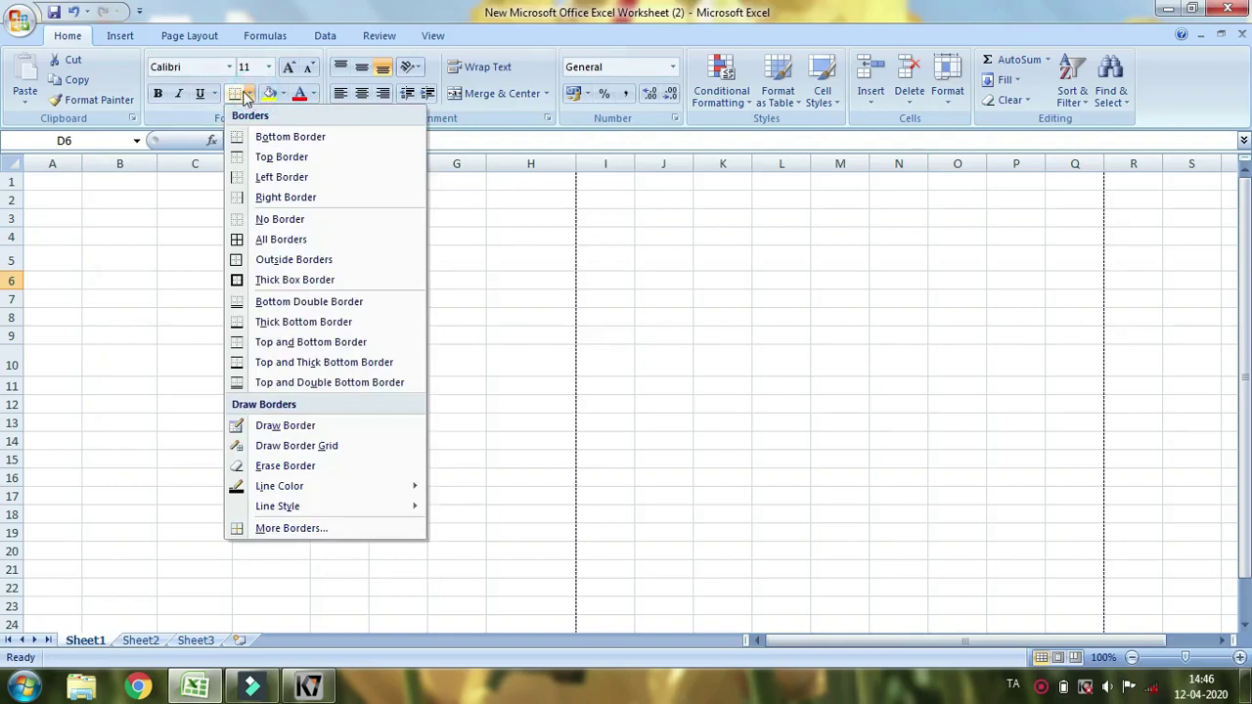
key(super+plus)
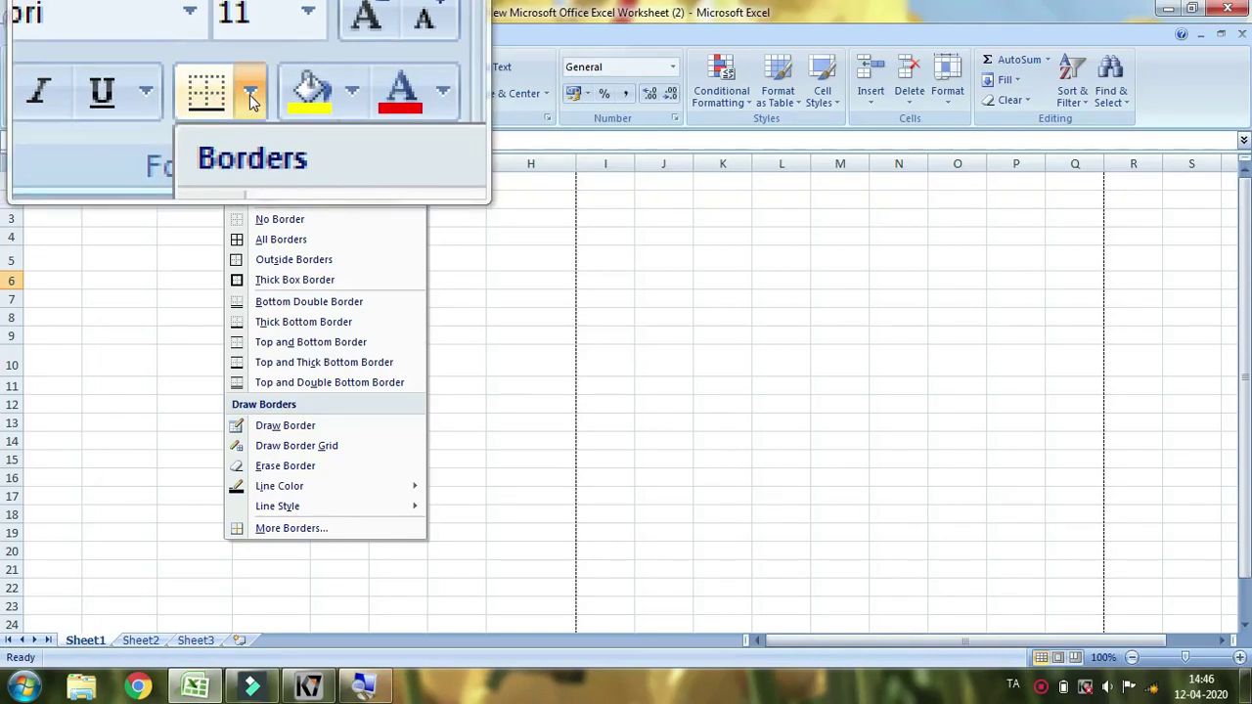
click(249, 95)
click(253, 102)
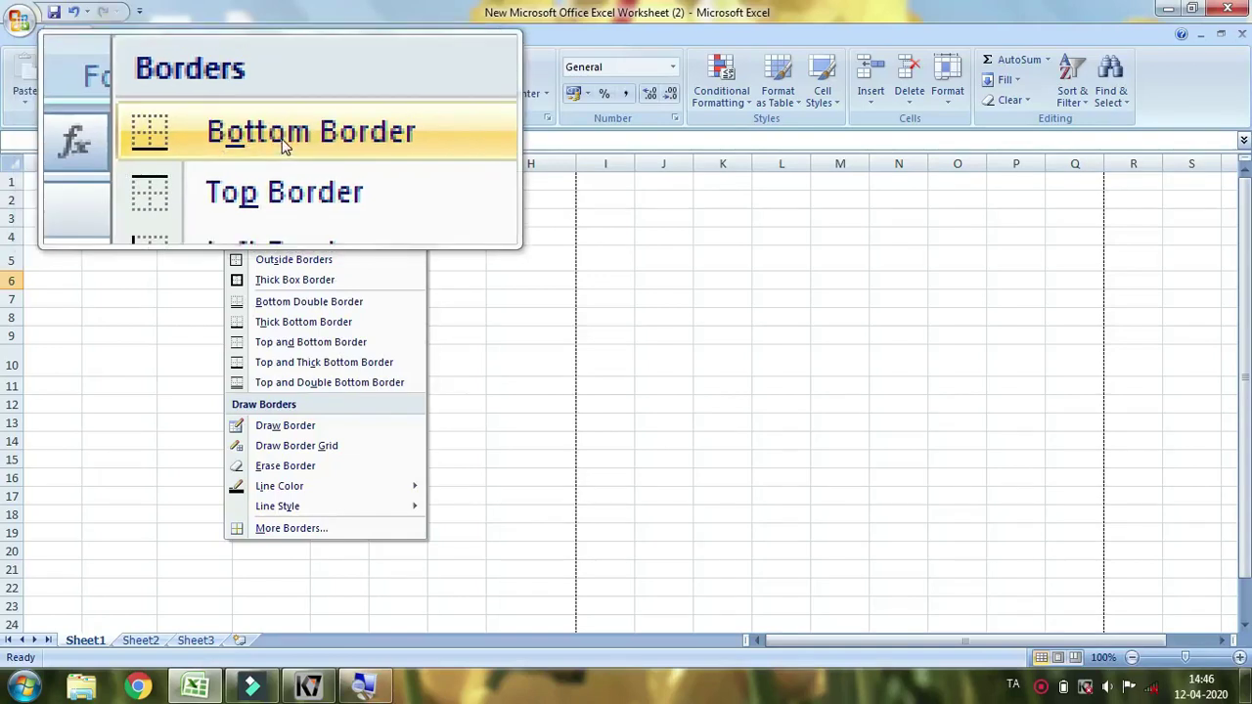
click(284, 142)
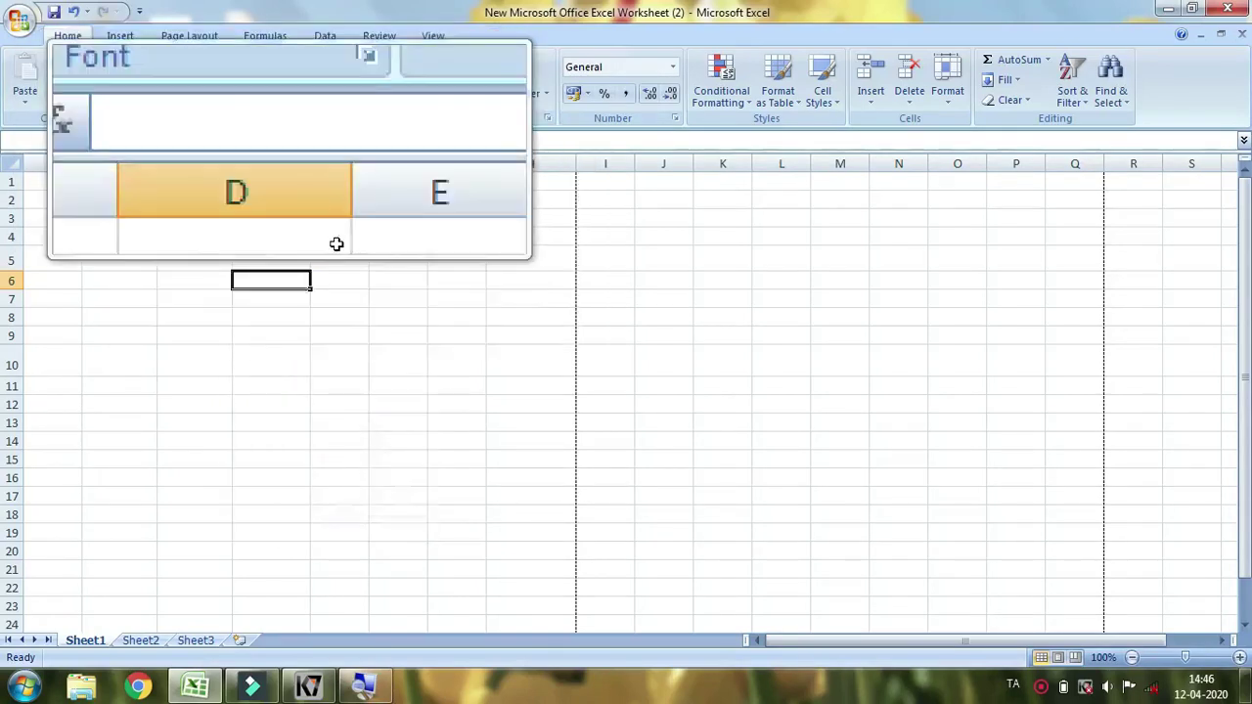
click(536, 496)
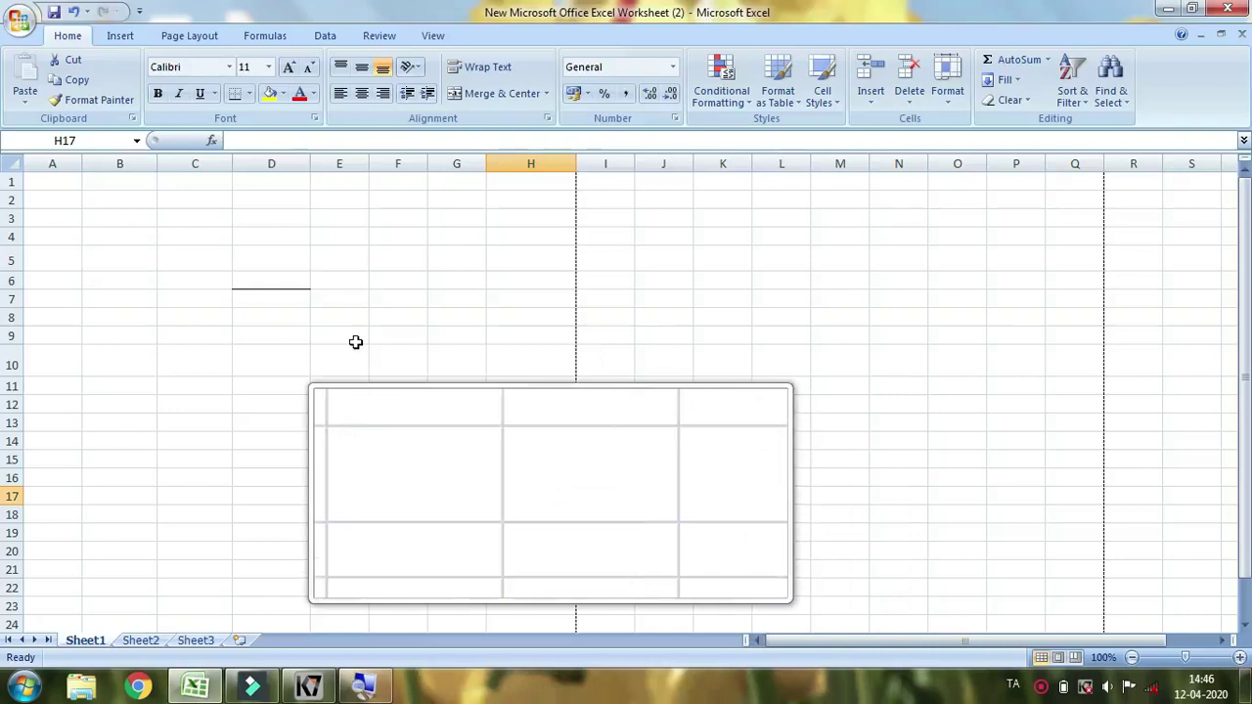
Step: Apply a Thick Box Border to cell D6
click(273, 279)
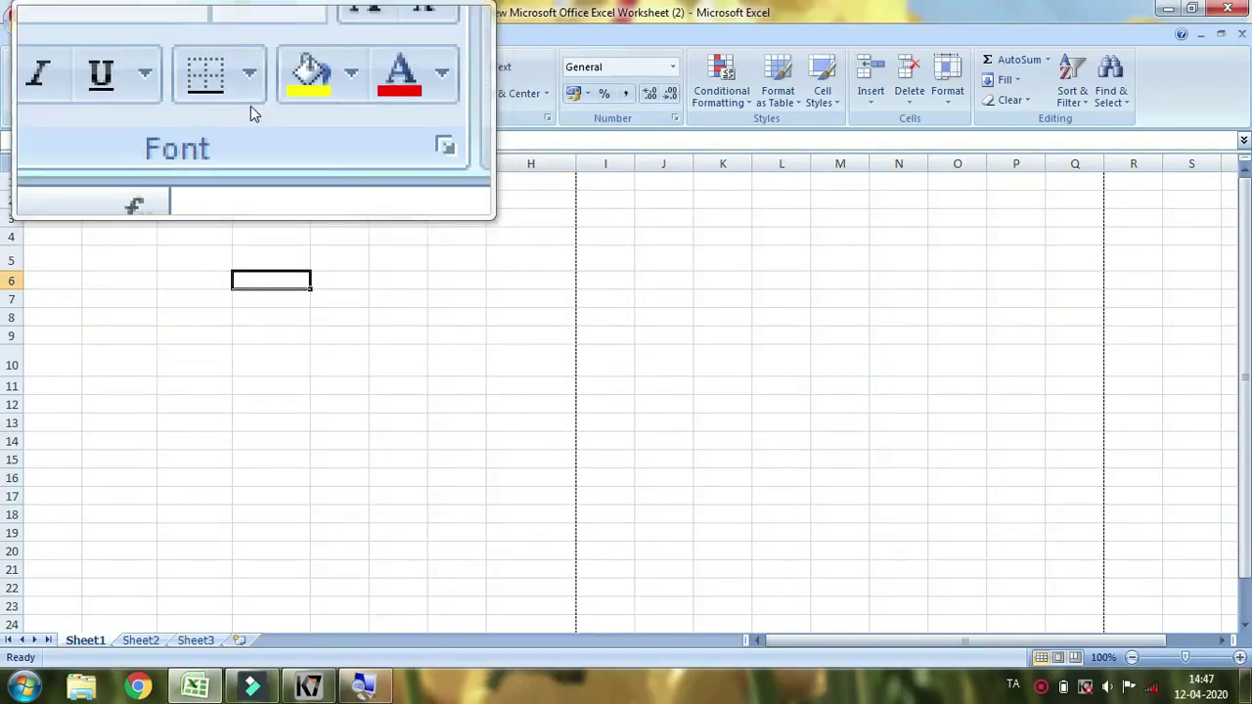
click(254, 95)
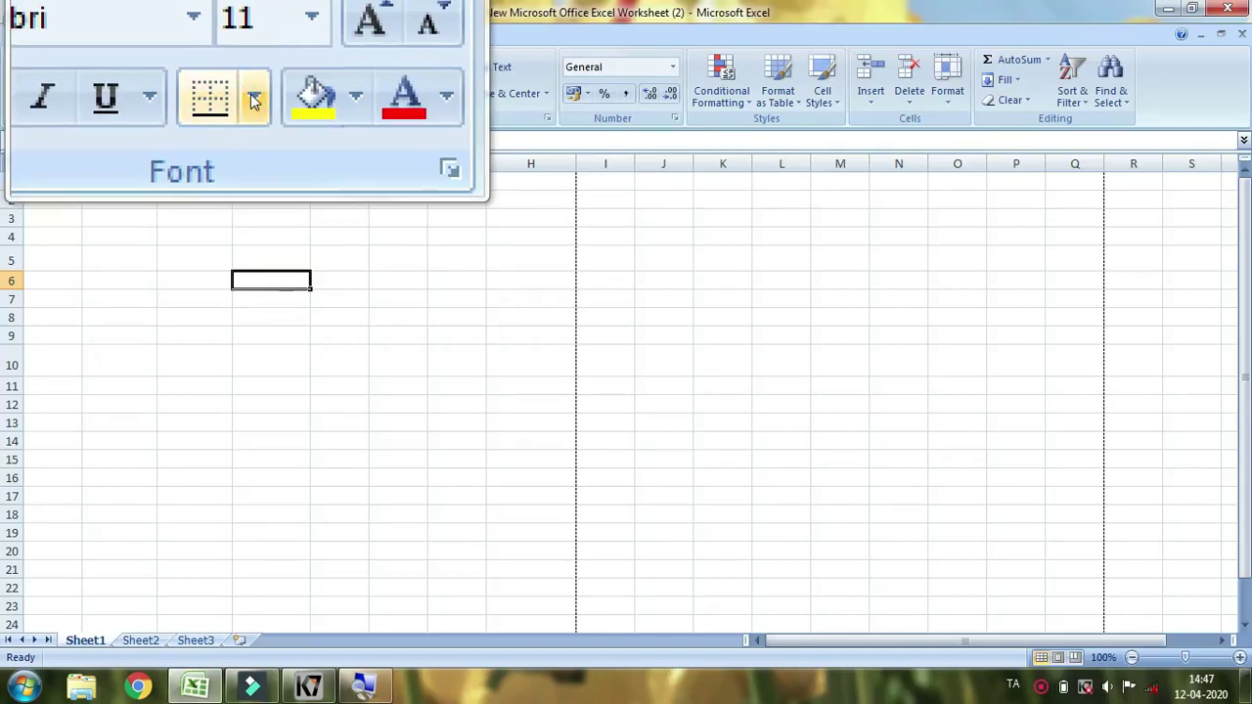
click(254, 141)
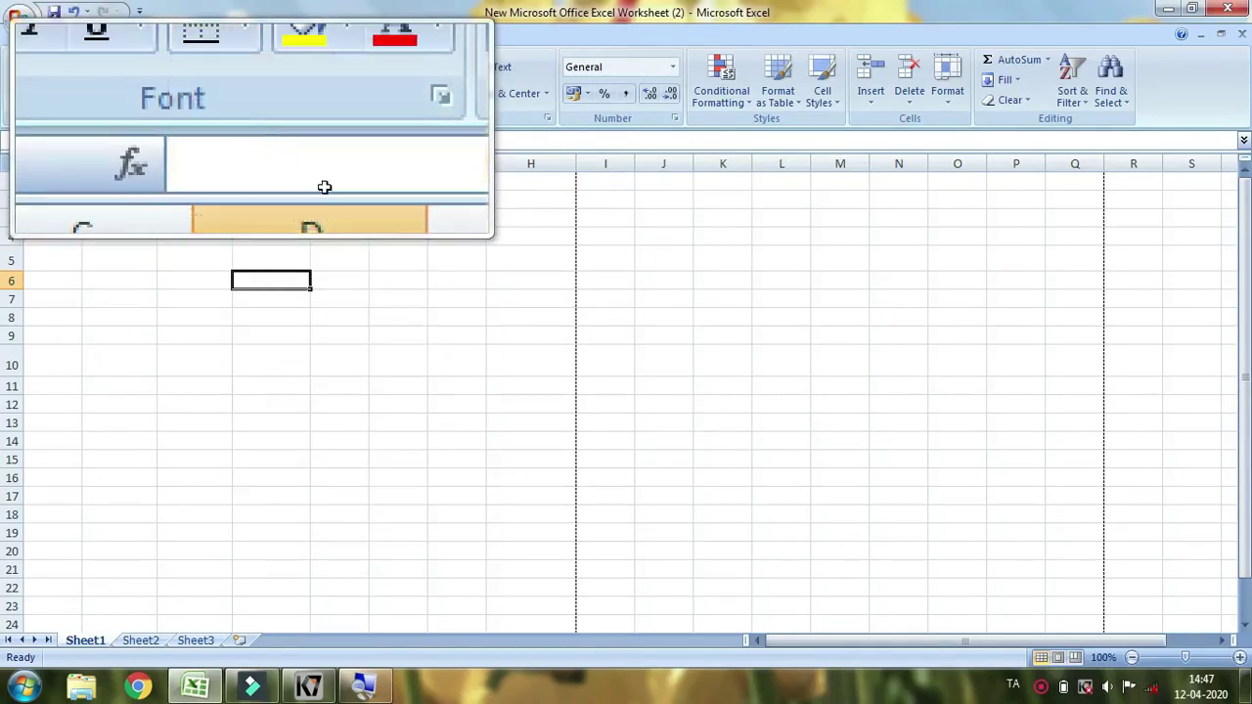
click(377, 298)
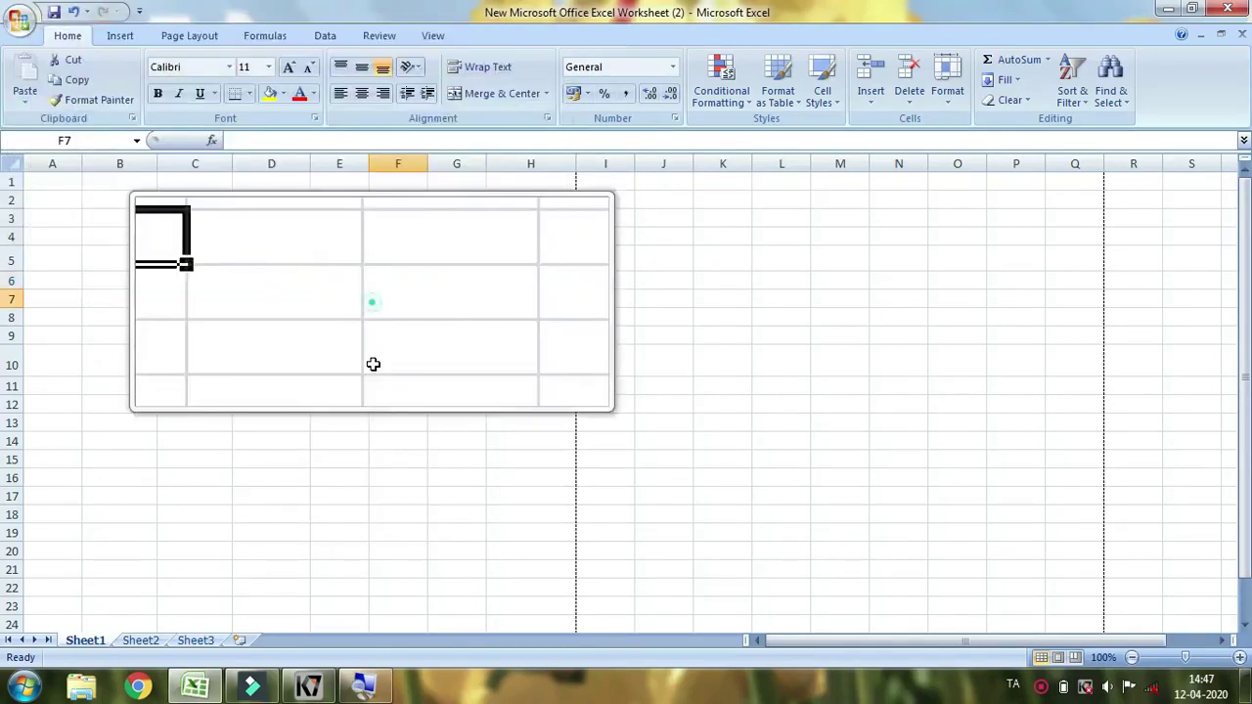
Step: Reselect D6 and give it All Borders
click(274, 290)
key(Down)
key(Down)
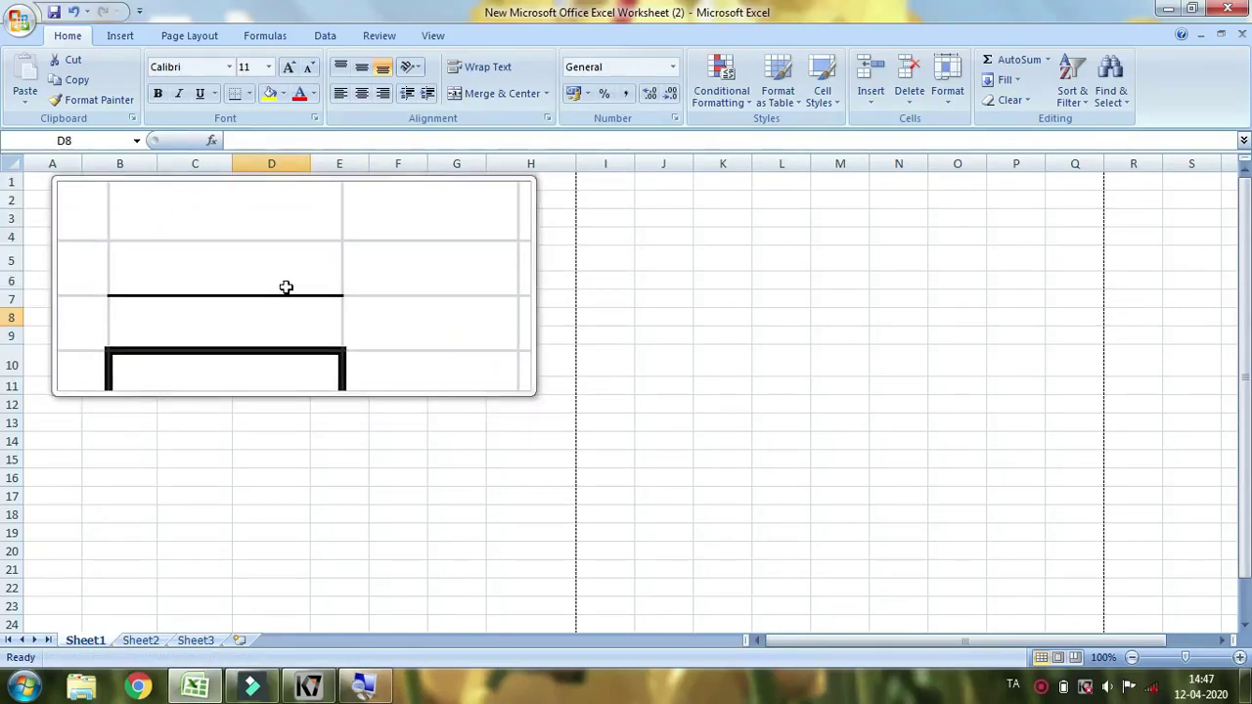
key(Up)
key(Up)
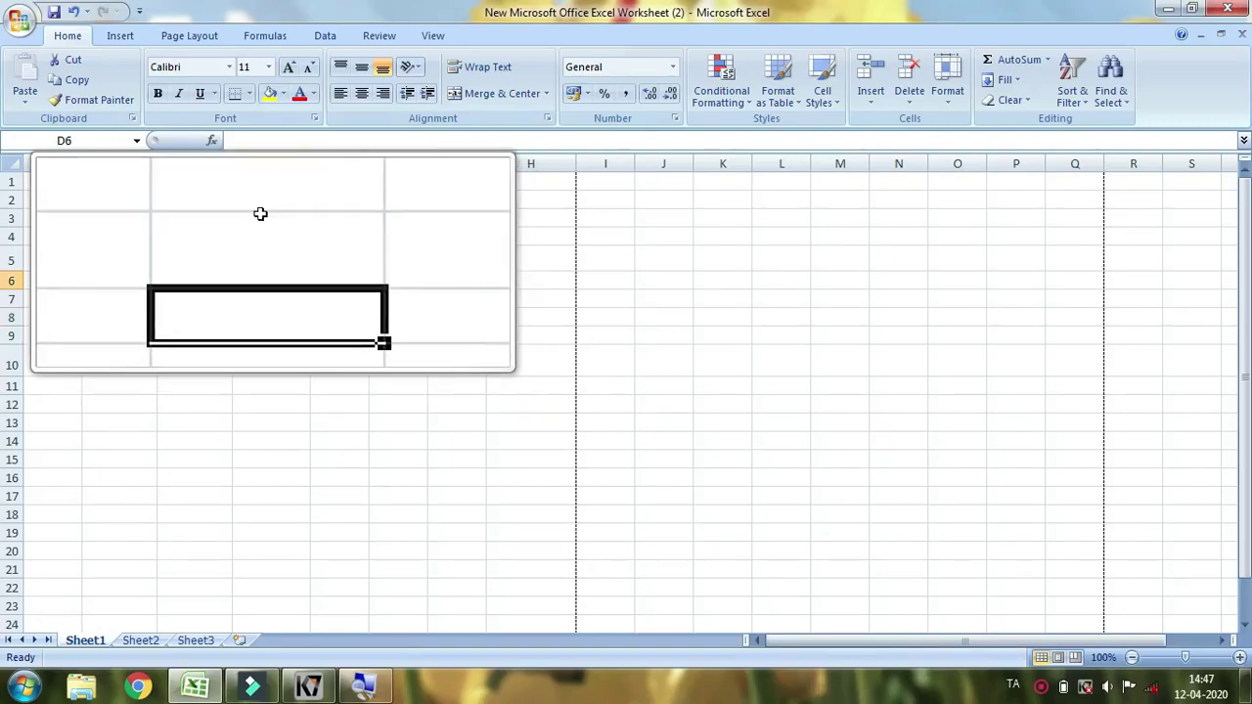
click(250, 93)
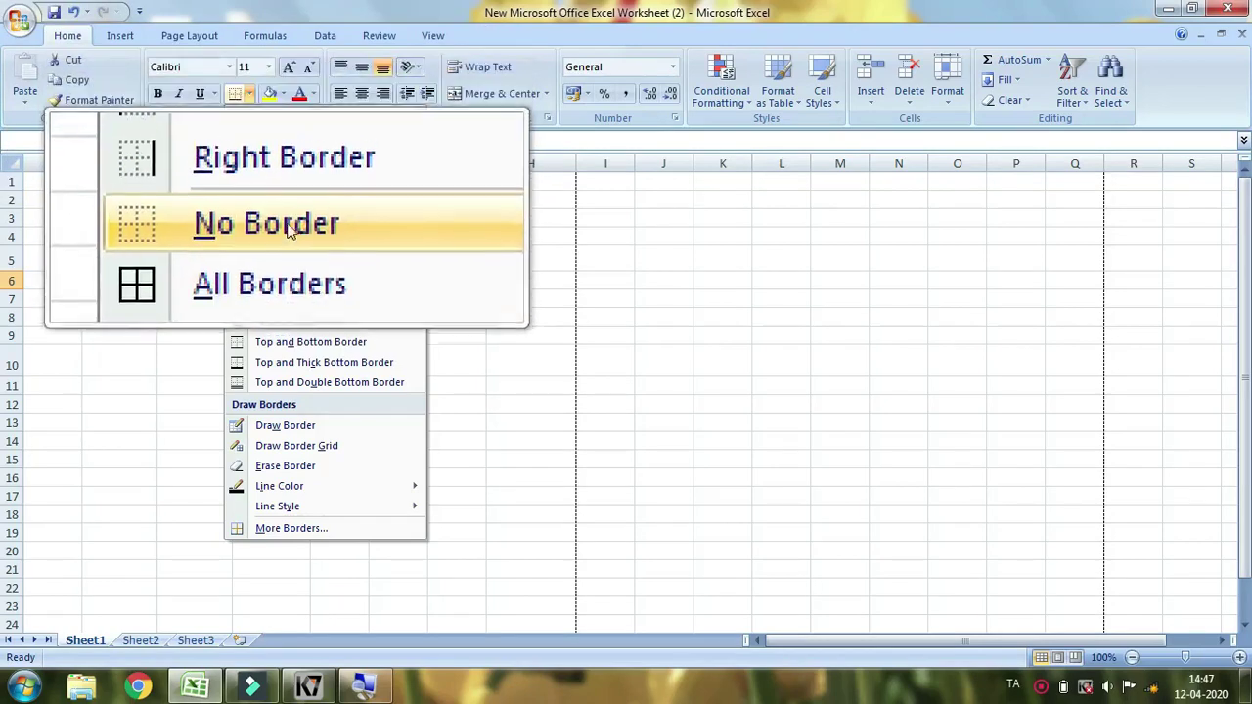
click(288, 235)
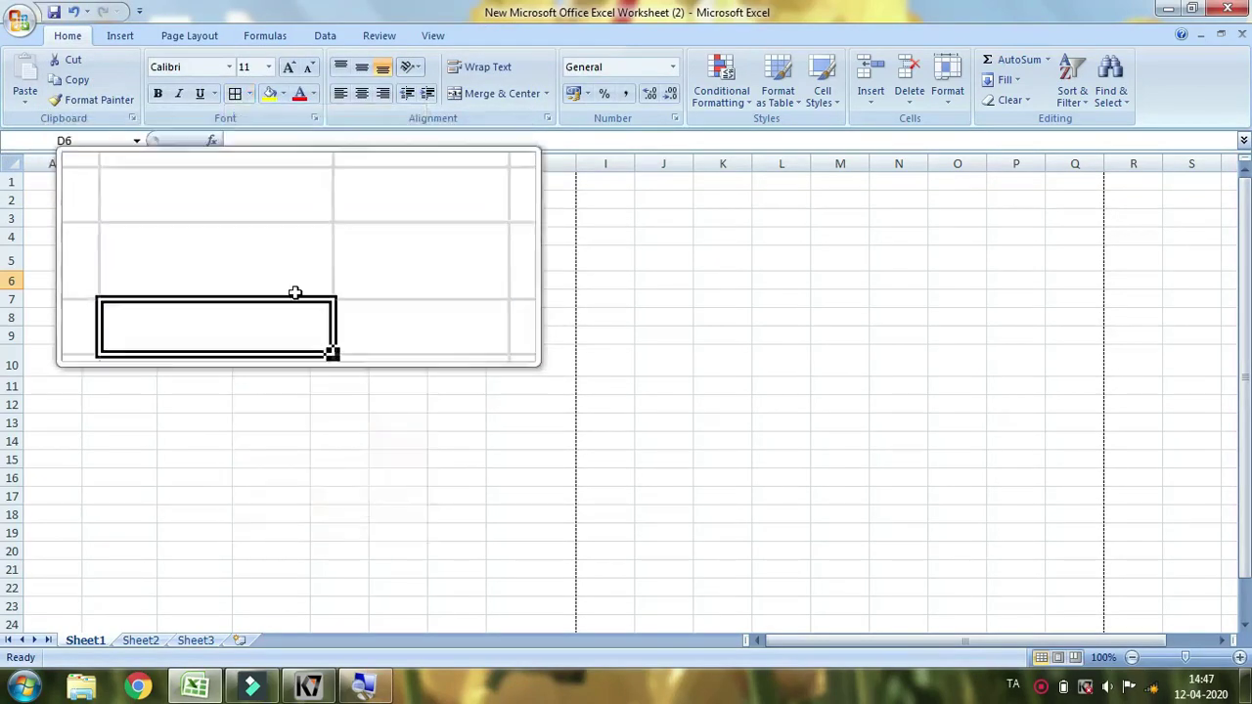
key(Down)
key(Down)
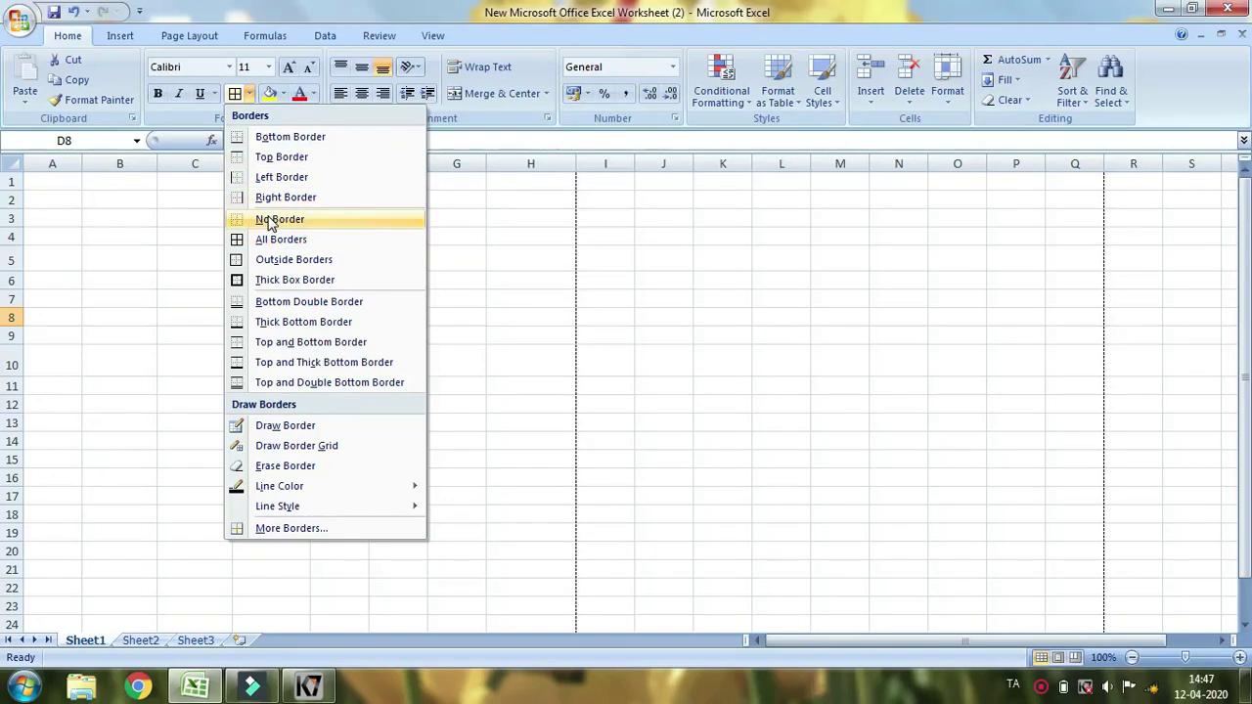
Step: Clear D6's borders and put an Outside Border around B3:F10
click(271, 223)
click(280, 277)
drag(147, 217, 421, 372)
click(236, 94)
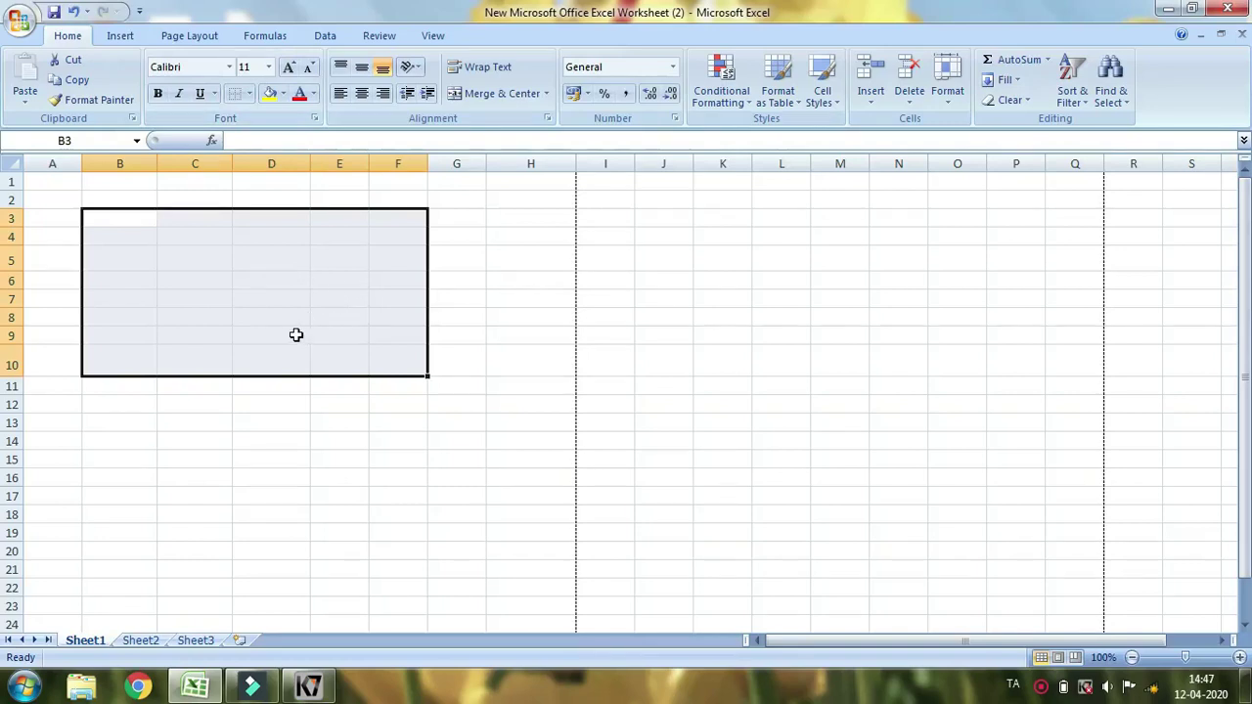
click(250, 94)
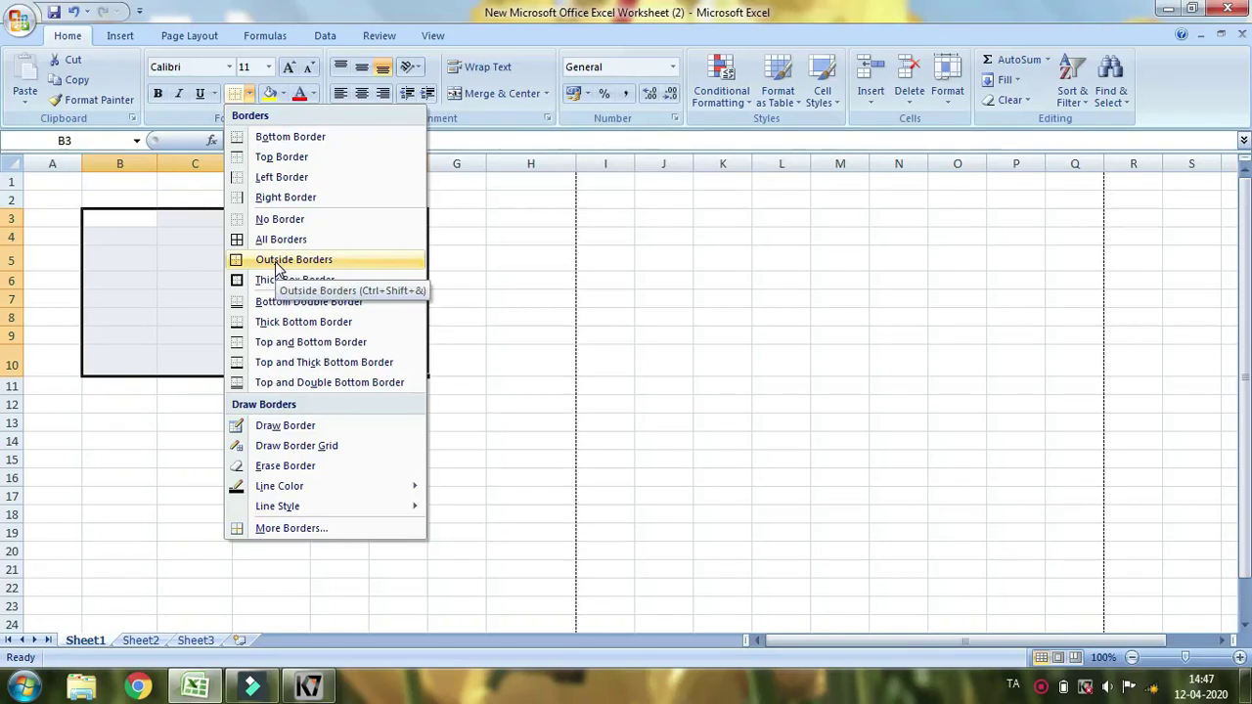
click(423, 284)
click(489, 280)
Step: Apply an Outside Border to the range B4:G14
drag(148, 234, 436, 444)
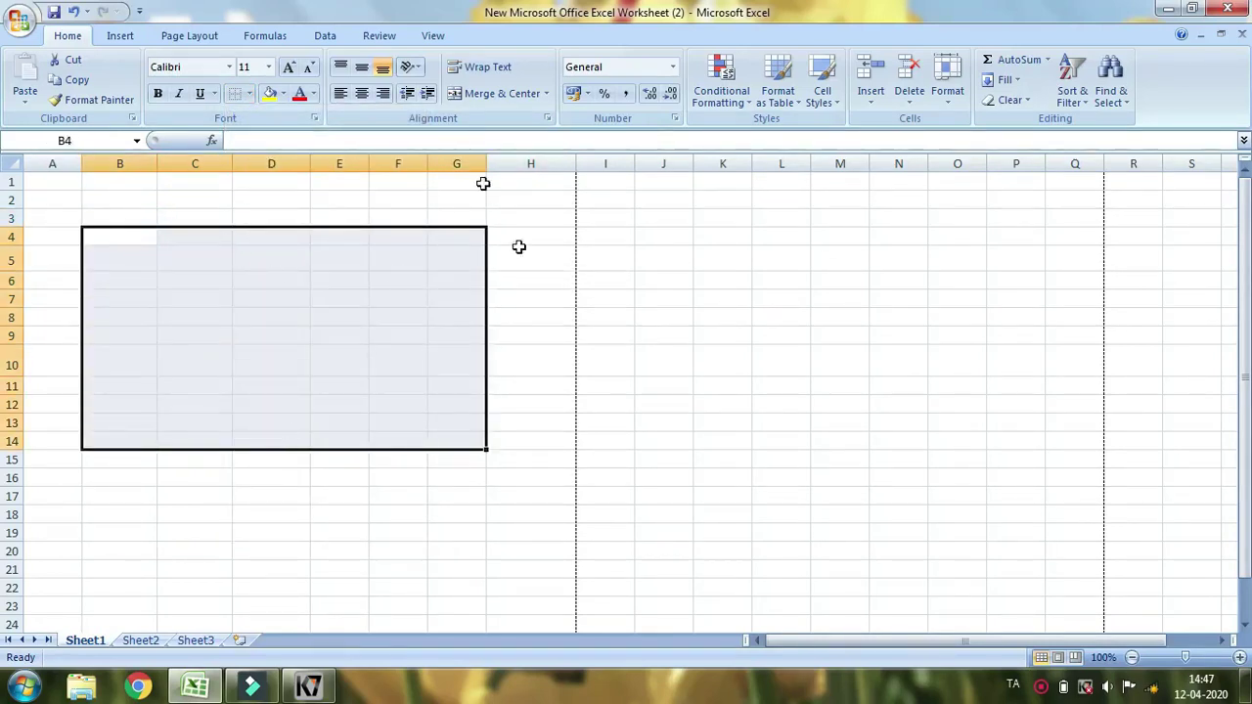
click(249, 93)
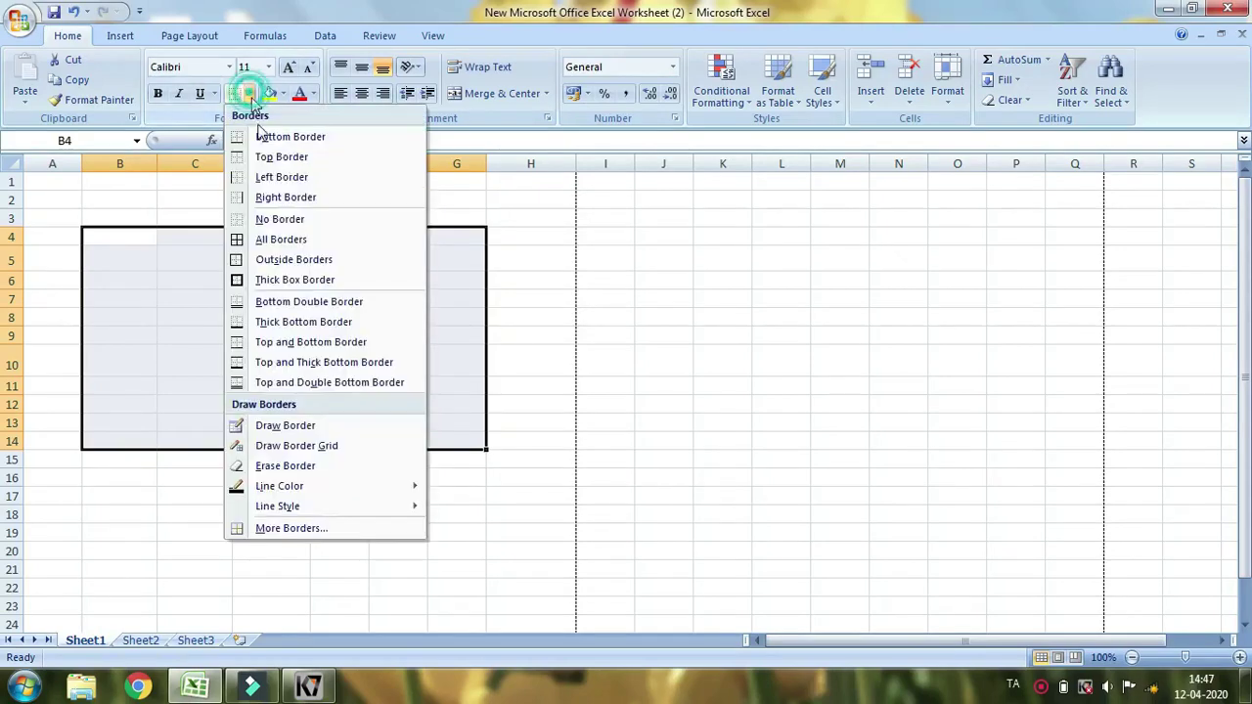
click(659, 315)
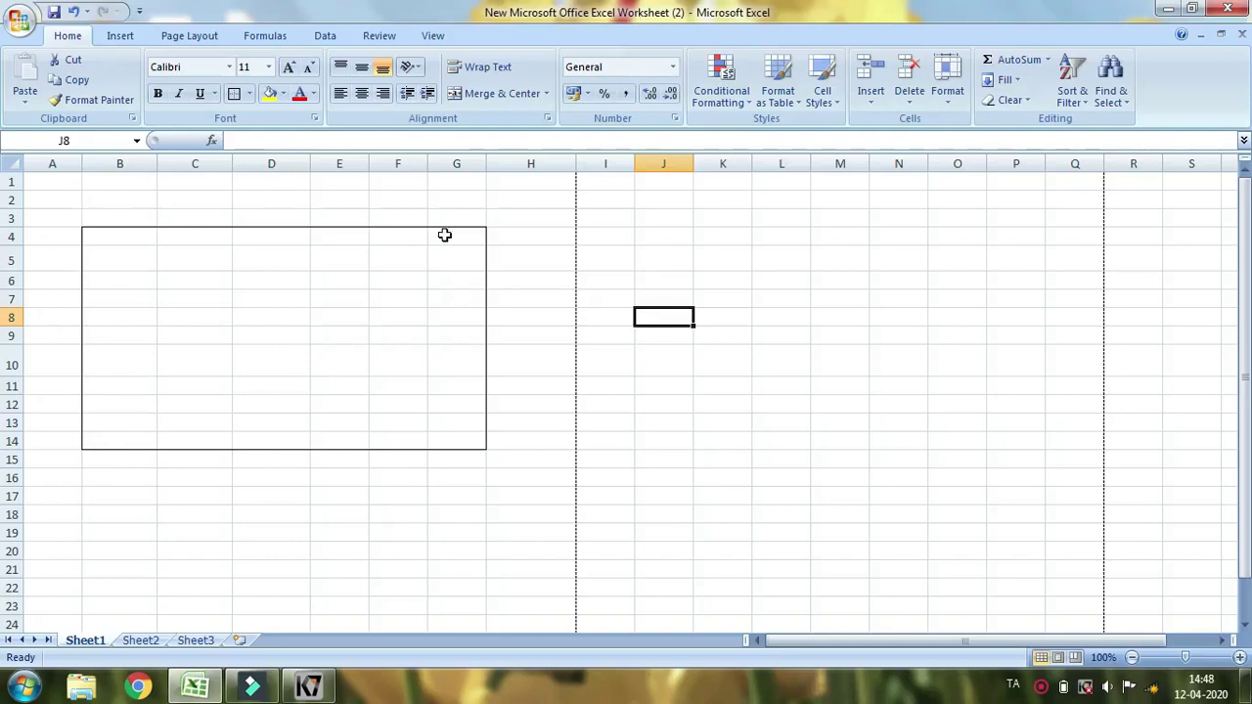
click(341, 332)
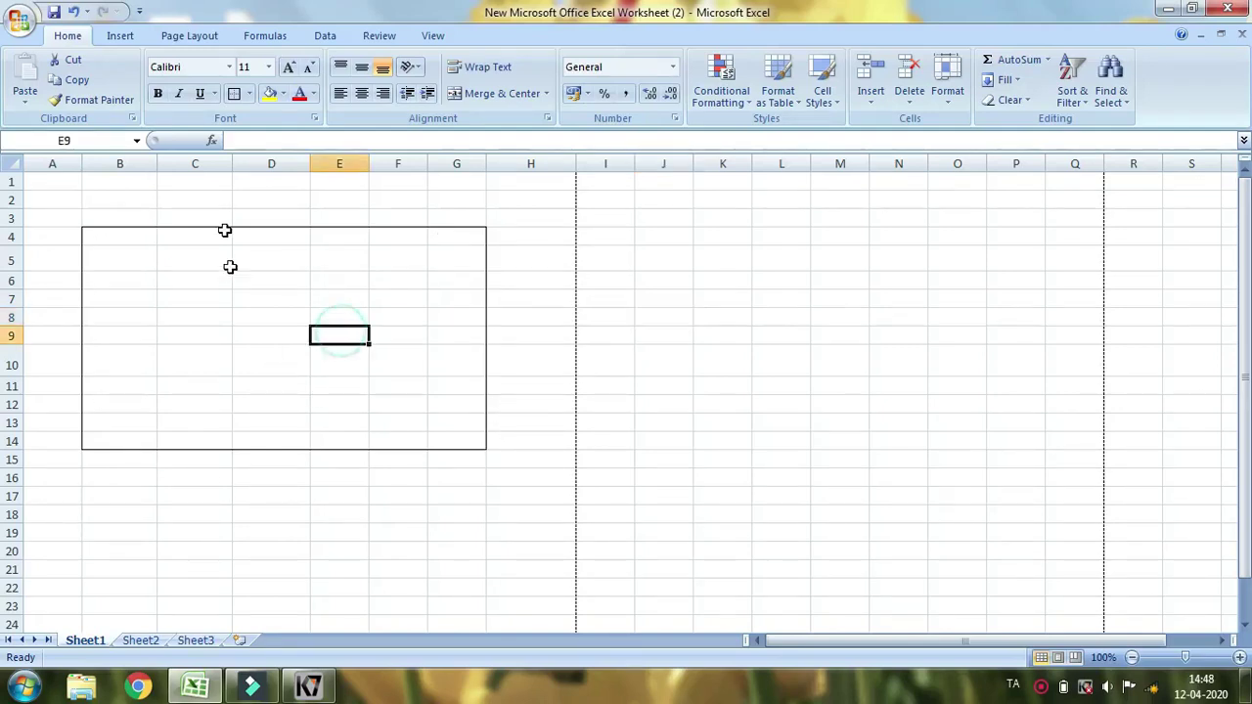
click(243, 311)
Step: Select A2:H18 and remove every border with No Border
drag(53, 207, 514, 515)
click(249, 98)
click(250, 215)
click(347, 317)
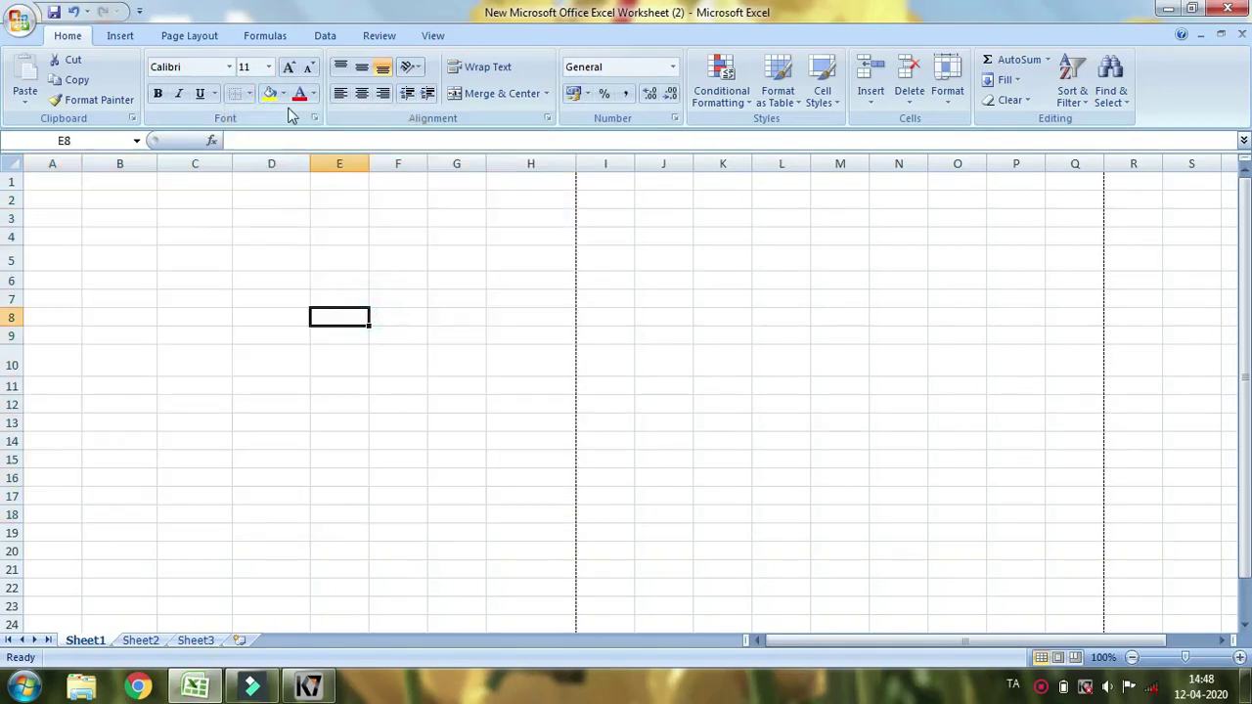
Step: Give cell E8 a Bottom Double Border, then select F10 for a thick bottom border
click(250, 93)
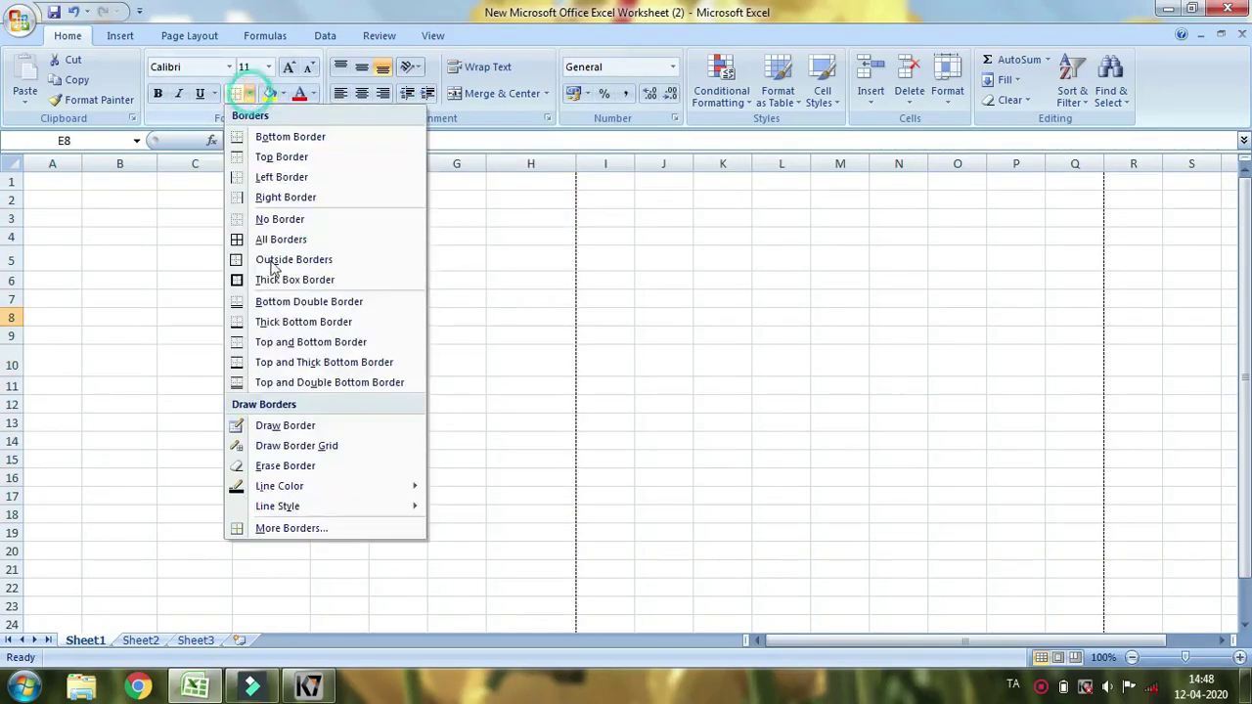
click(271, 306)
click(393, 362)
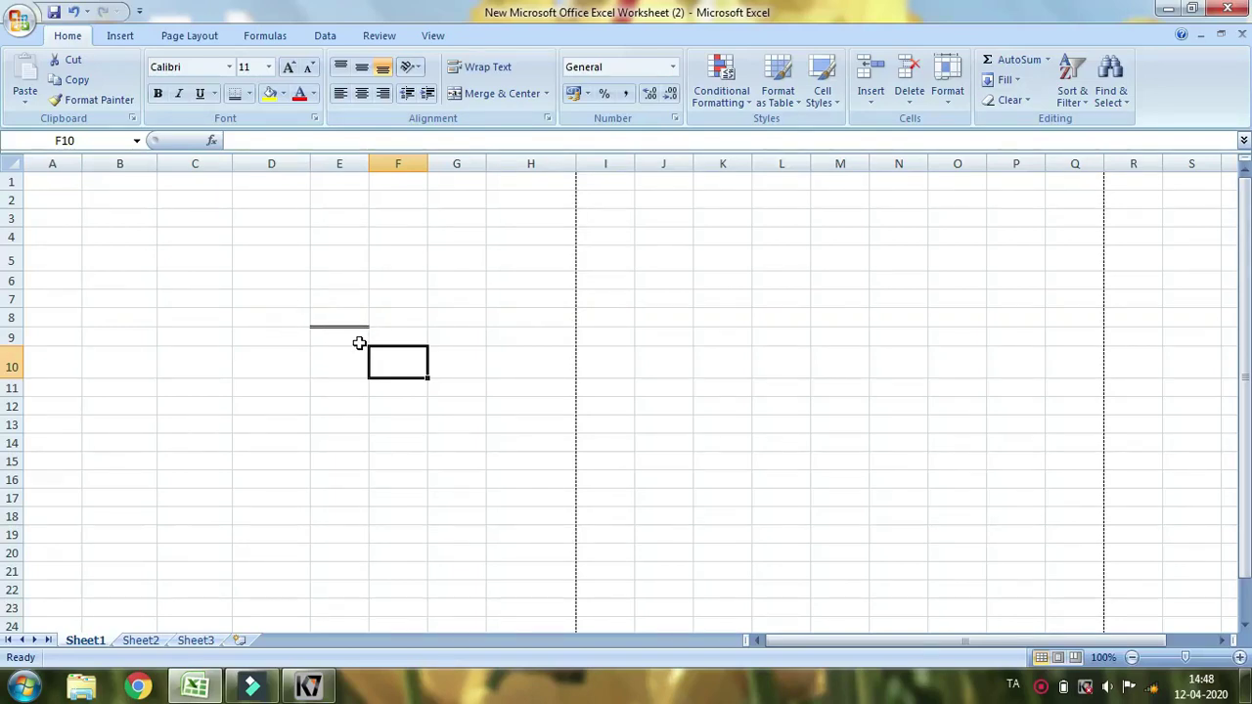
key(super+plus)
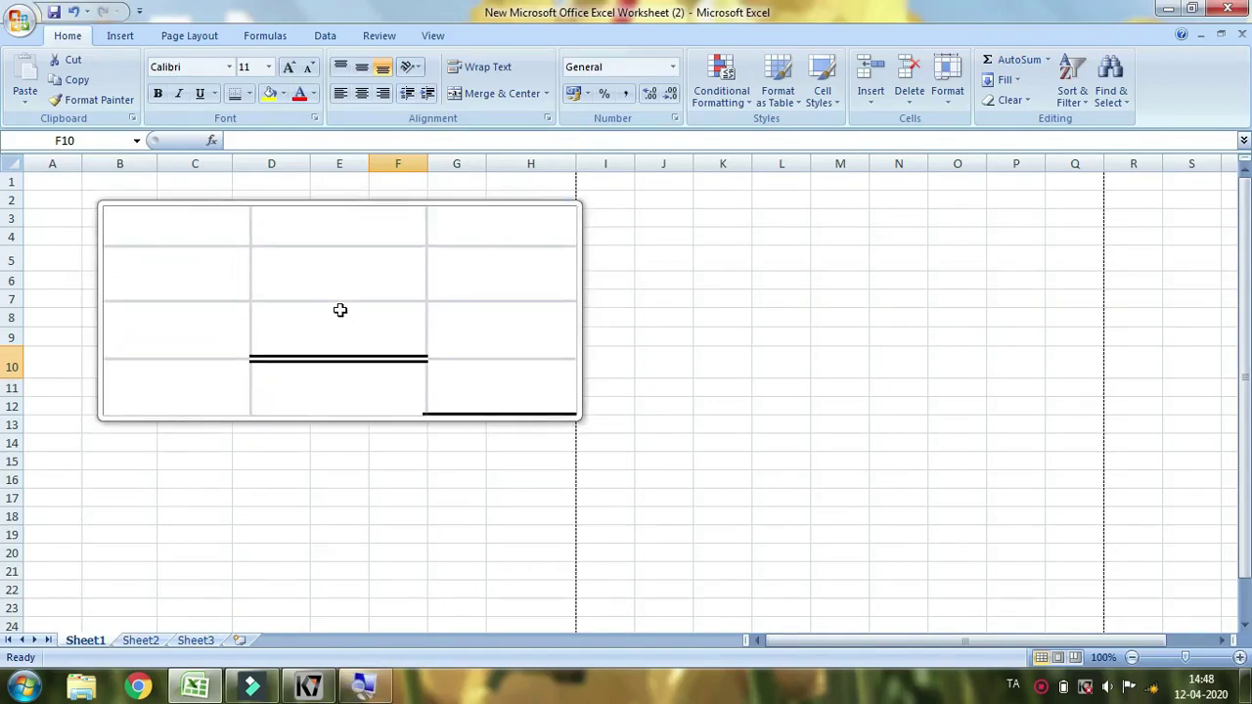
key(super+Escape)
click(249, 93)
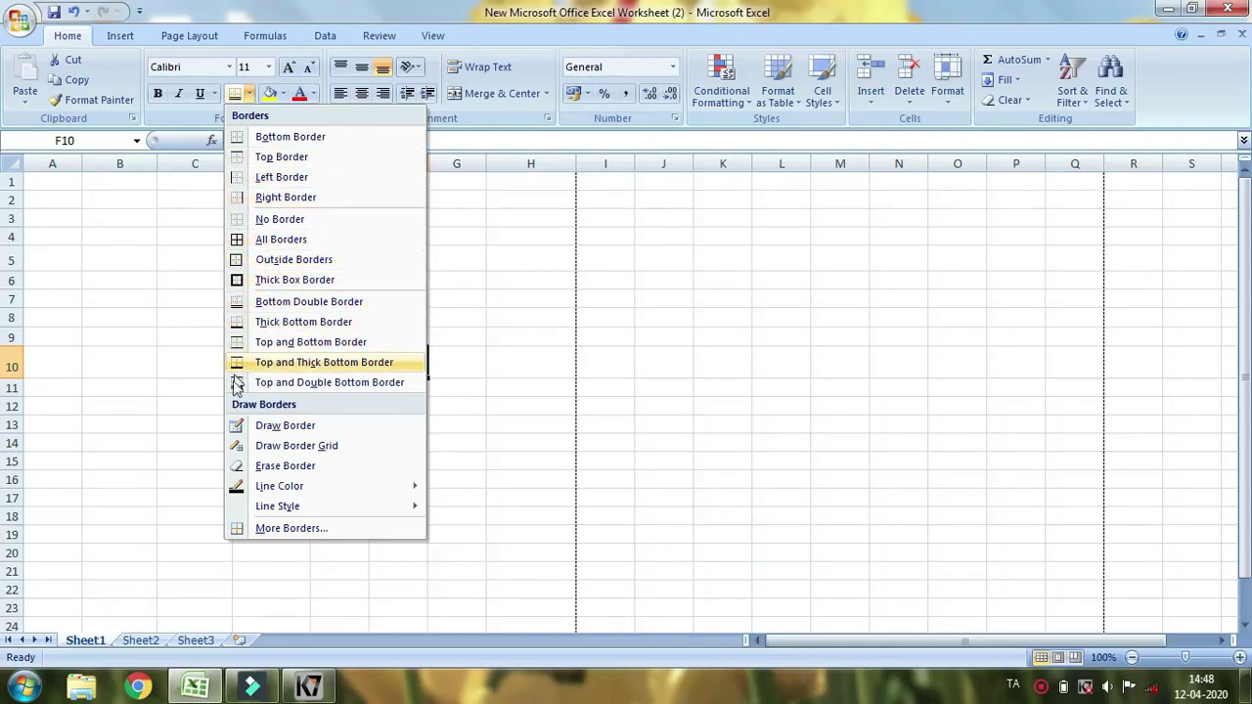
Step: With Draw Border, outline B12:F12, H3:H16, I6:N7, J14:N14, I20:M21 and B20:D21
click(288, 429)
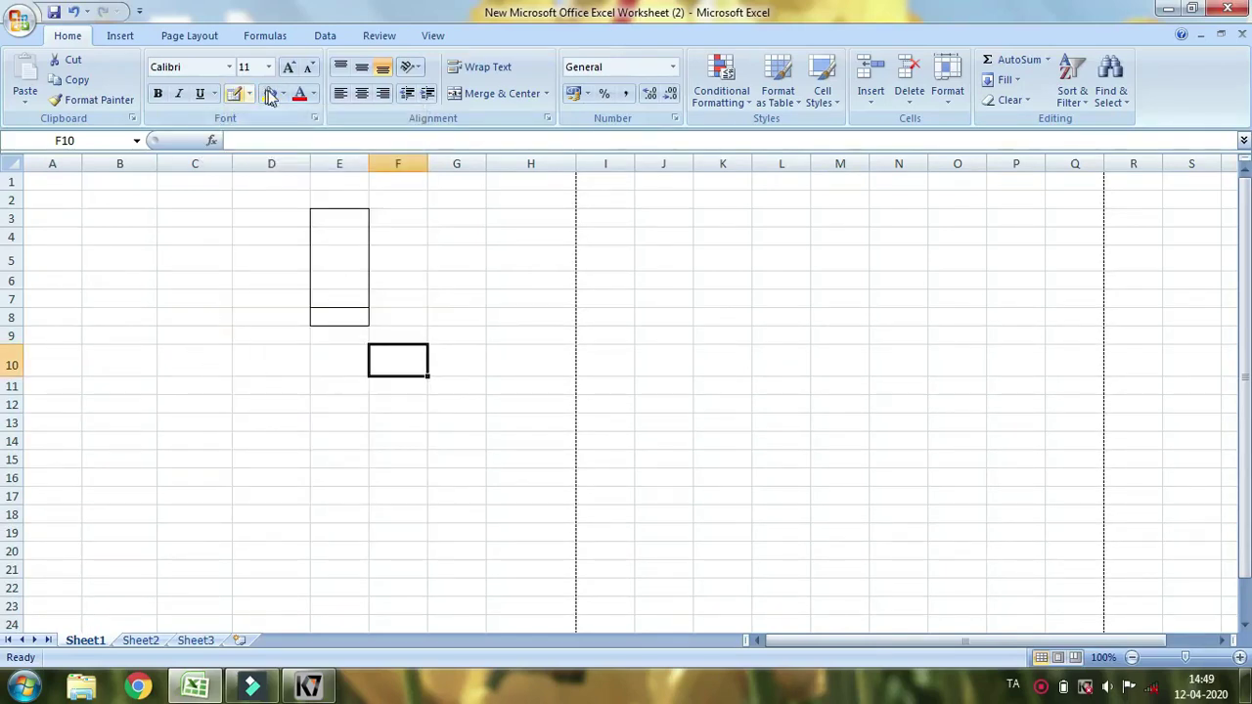
drag(124, 427, 399, 423)
click(236, 94)
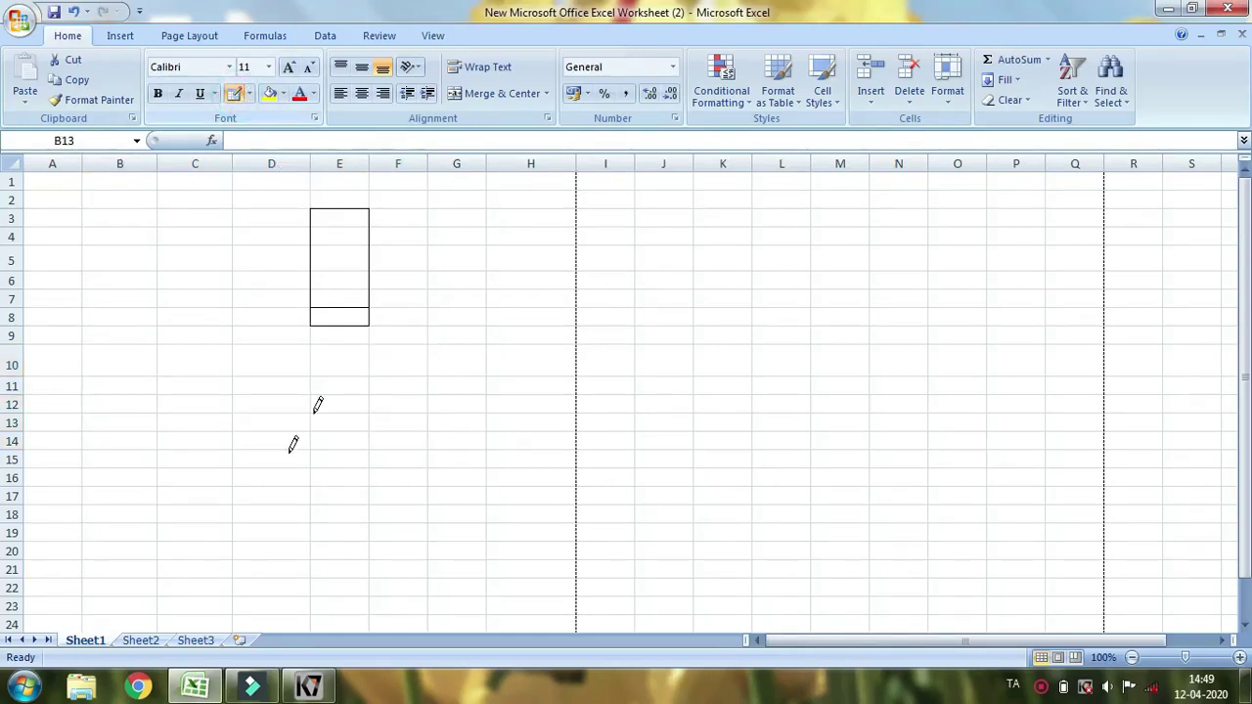
mouse_move(130, 399)
mouse_down()
mouse_move(224, 374)
mouse_move(333, 411)
mouse_move(411, 398)
mouse_up()
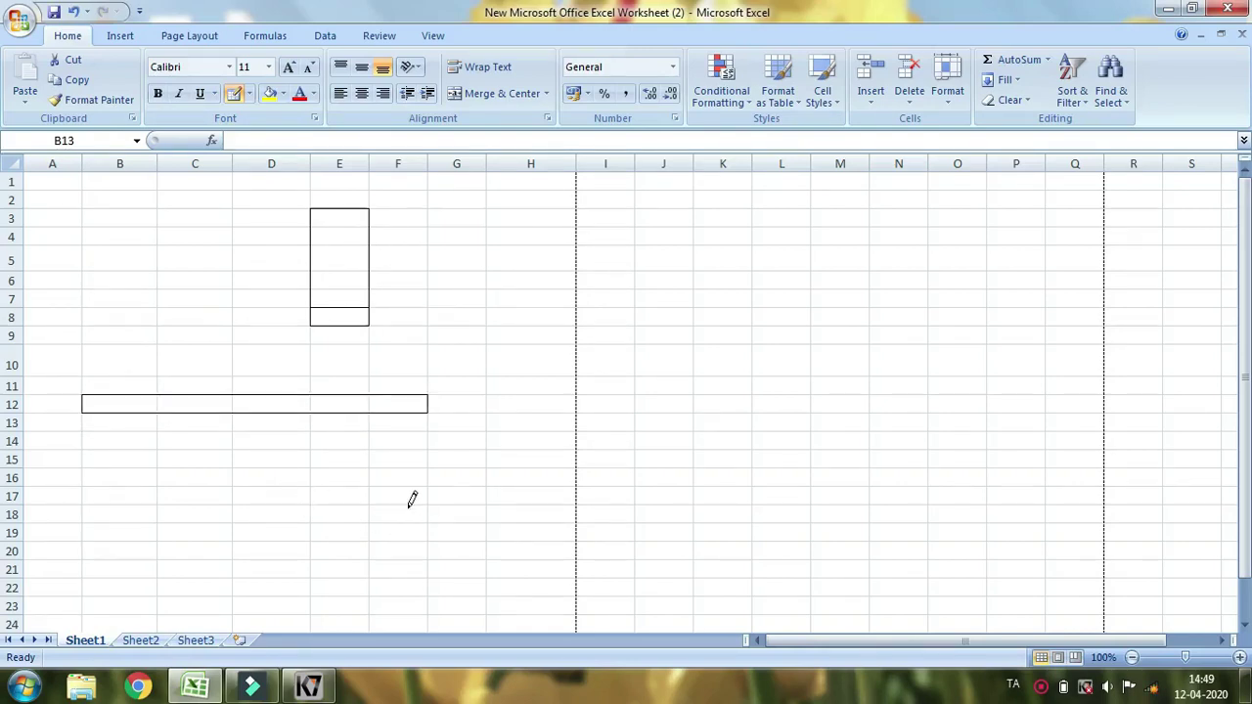
mouse_move(493, 483)
mouse_down()
mouse_move(518, 243)
mouse_move(551, 218)
mouse_move(551, 297)
mouse_move(553, 217)
mouse_up()
drag(644, 298, 906, 284)
drag(641, 441, 932, 436)
drag(617, 561, 850, 537)
drag(128, 559, 268, 545)
Step: Draw more outlines around B7:C7, C10:E10, B17:E17, F22:H22, G6:G19, P3:P13, O10:O20, L9:L11
drag(134, 284, 220, 303)
drag(315, 364, 342, 364)
drag(109, 497, 348, 494)
drag(386, 596, 558, 585)
drag(483, 541, 434, 266)
drag(1028, 413, 1001, 209)
drag(961, 546, 942, 335)
drag(774, 388, 789, 335)
click(250, 93)
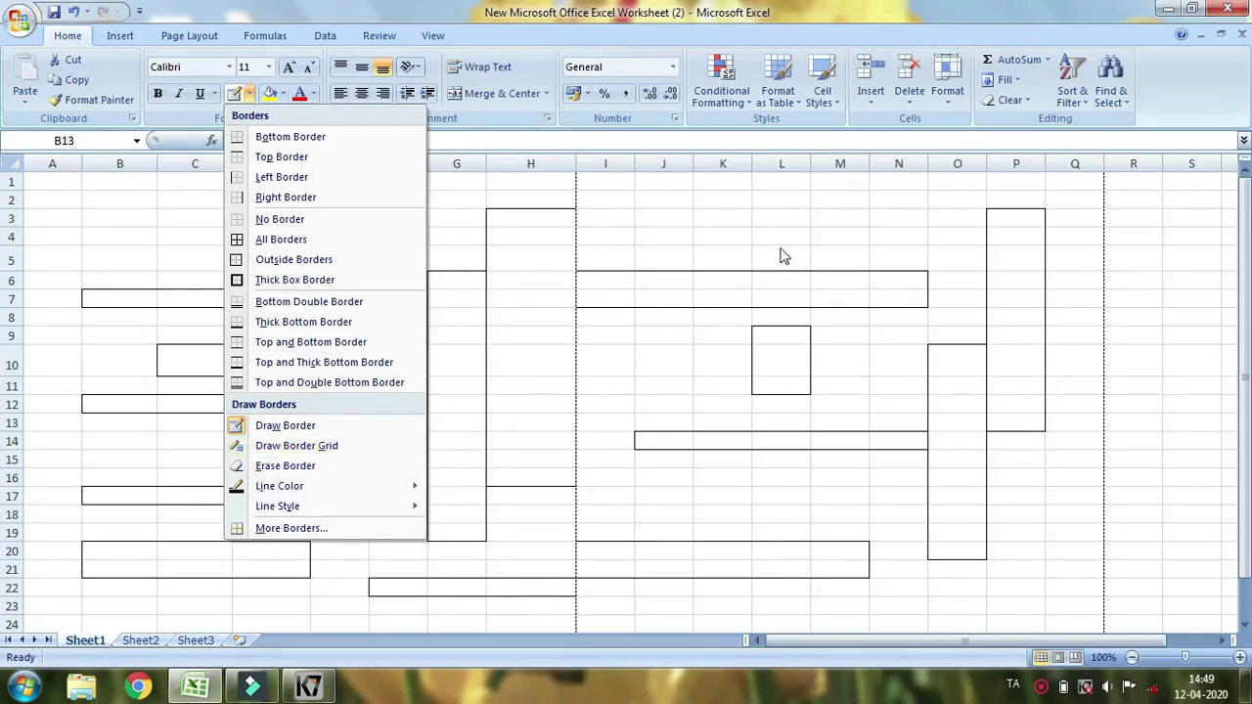
Step: With Draw Border Grid, grid column H, C10:E10, E3:E8 and I6:L7 into cells
click(706, 201)
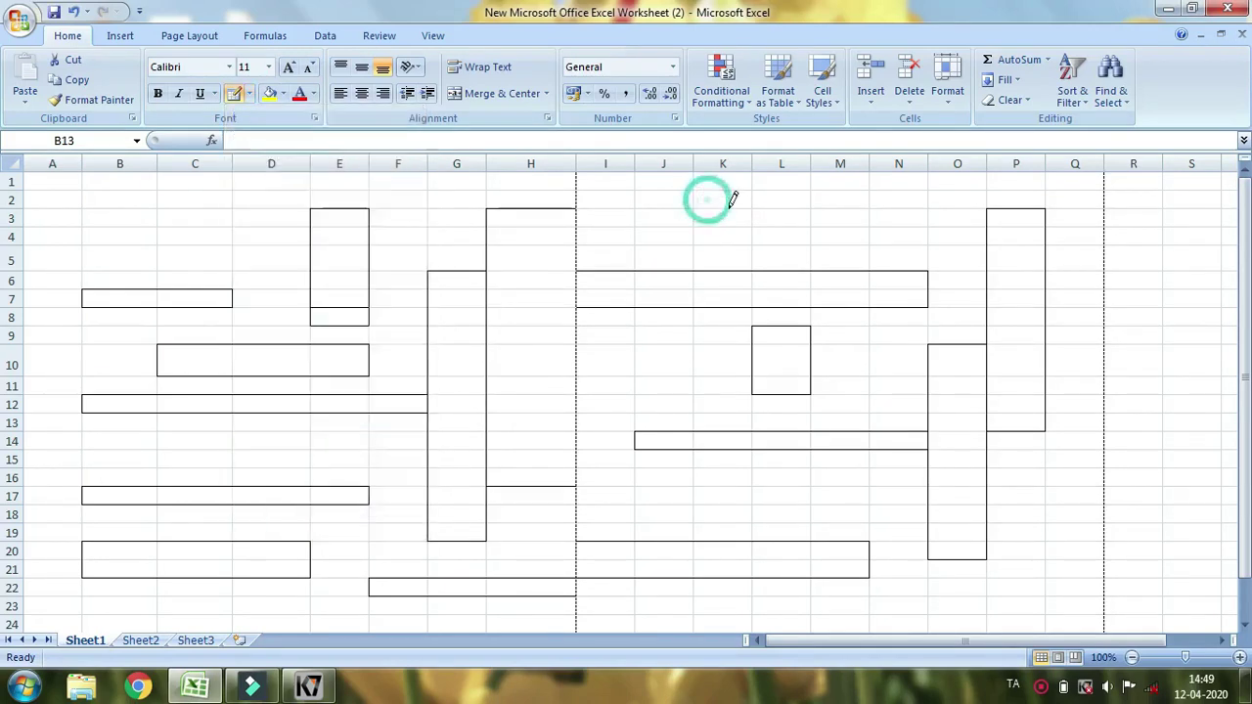
click(250, 93)
click(284, 445)
click(544, 246)
drag(557, 313, 558, 440)
drag(181, 364, 322, 367)
drag(349, 217, 354, 313)
mouse_move(613, 281)
mouse_down()
mouse_move(827, 298)
mouse_move(880, 288)
mouse_up()
Step: Grid P3:P13, O10:O20, J14:N14, B17:E17, B20:D21 and F21:M22 into individual cells
drag(1000, 253, 1012, 406)
drag(943, 358, 966, 546)
mouse_move(674, 439)
mouse_down()
mouse_move(841, 420)
mouse_move(913, 427)
mouse_up()
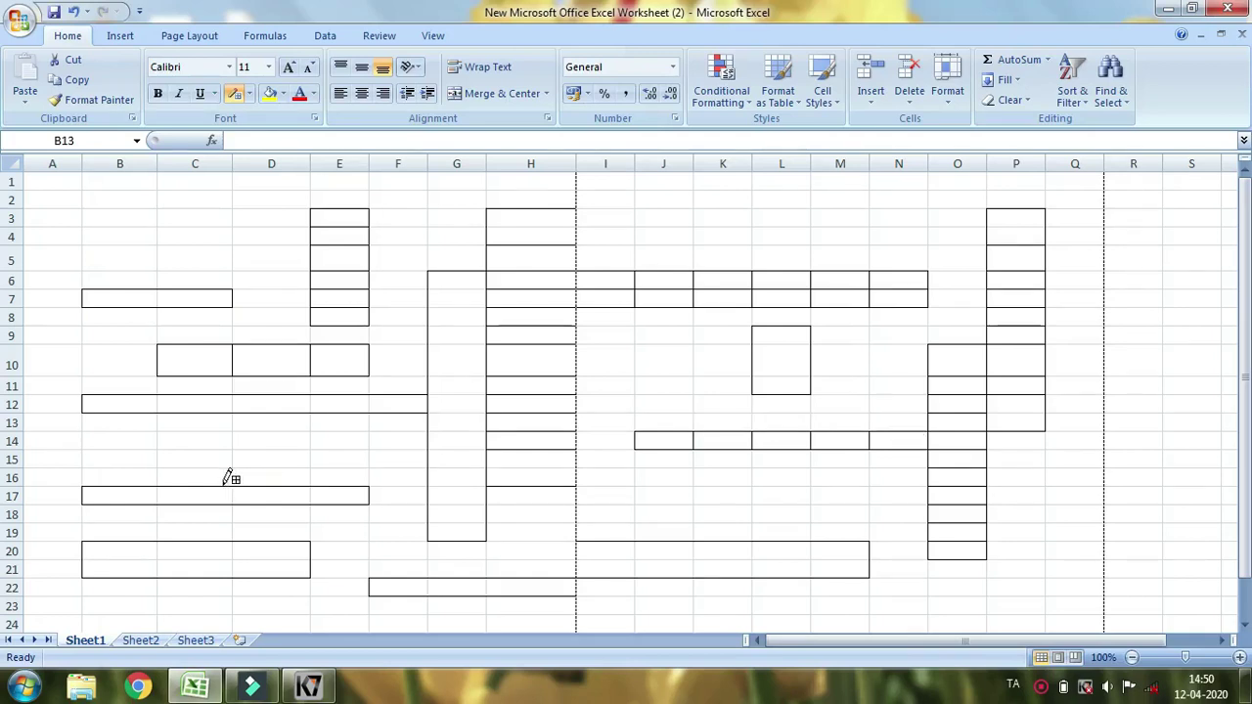
drag(174, 493, 308, 497)
drag(123, 555, 268, 573)
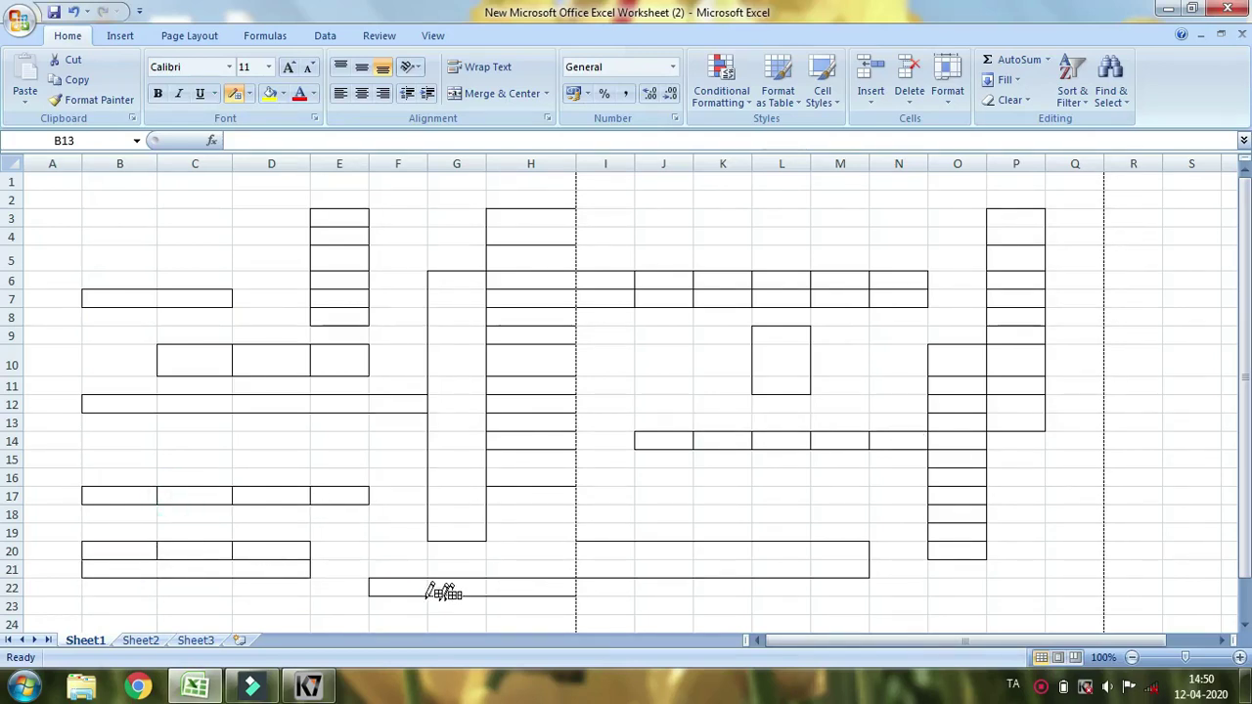
mouse_move(417, 584)
mouse_down()
mouse_move(848, 555)
mouse_move(615, 561)
mouse_move(615, 539)
mouse_move(844, 564)
mouse_up()
Step: Switch back to Draw Border and outline D2:D7
click(250, 93)
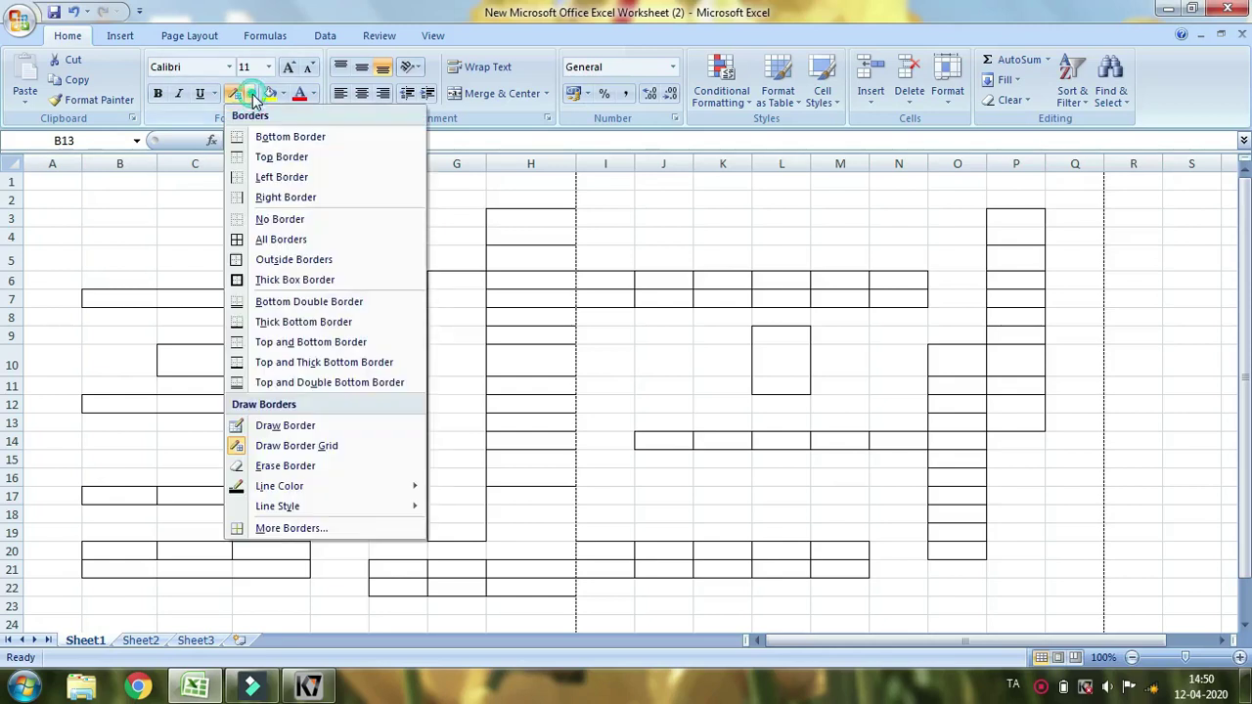
click(292, 425)
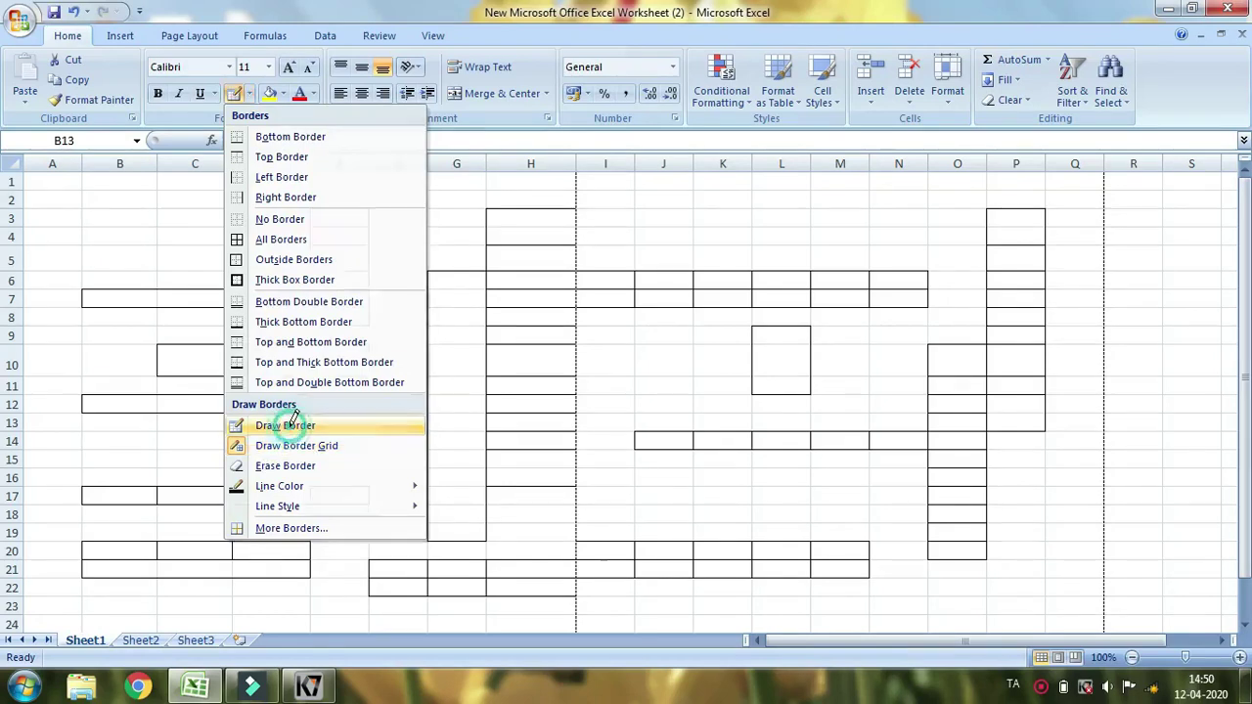
drag(256, 199, 280, 309)
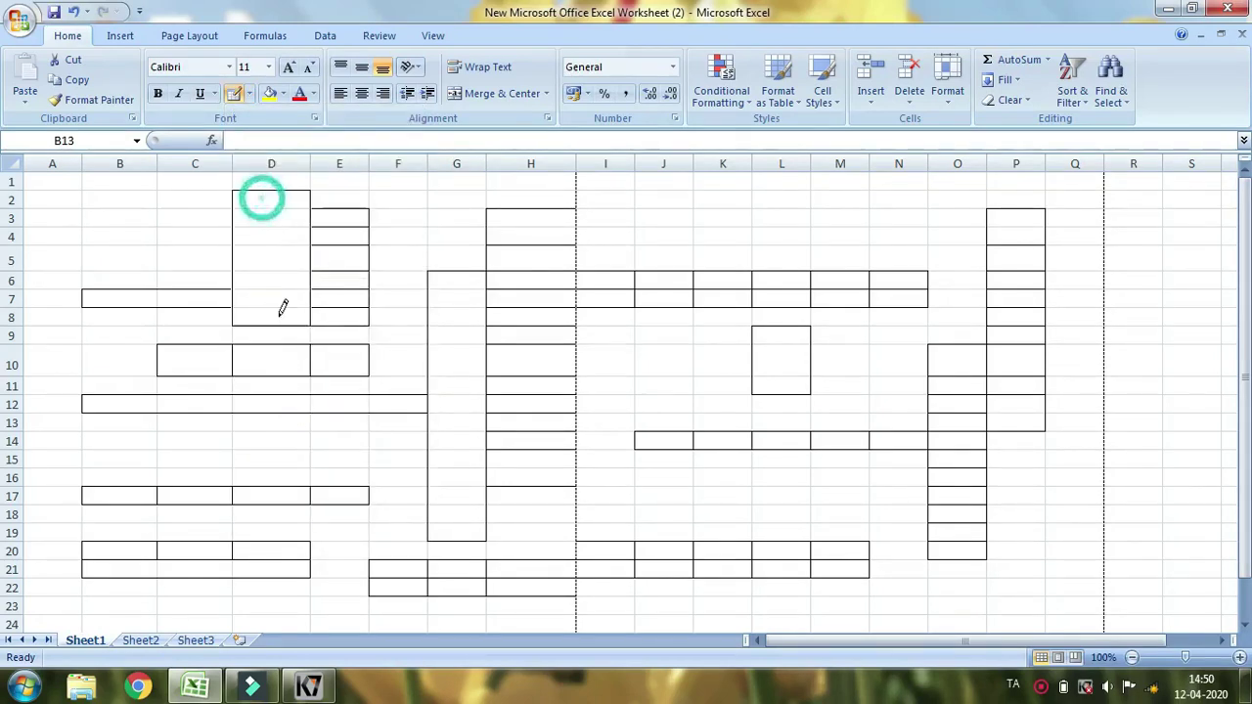
click(250, 93)
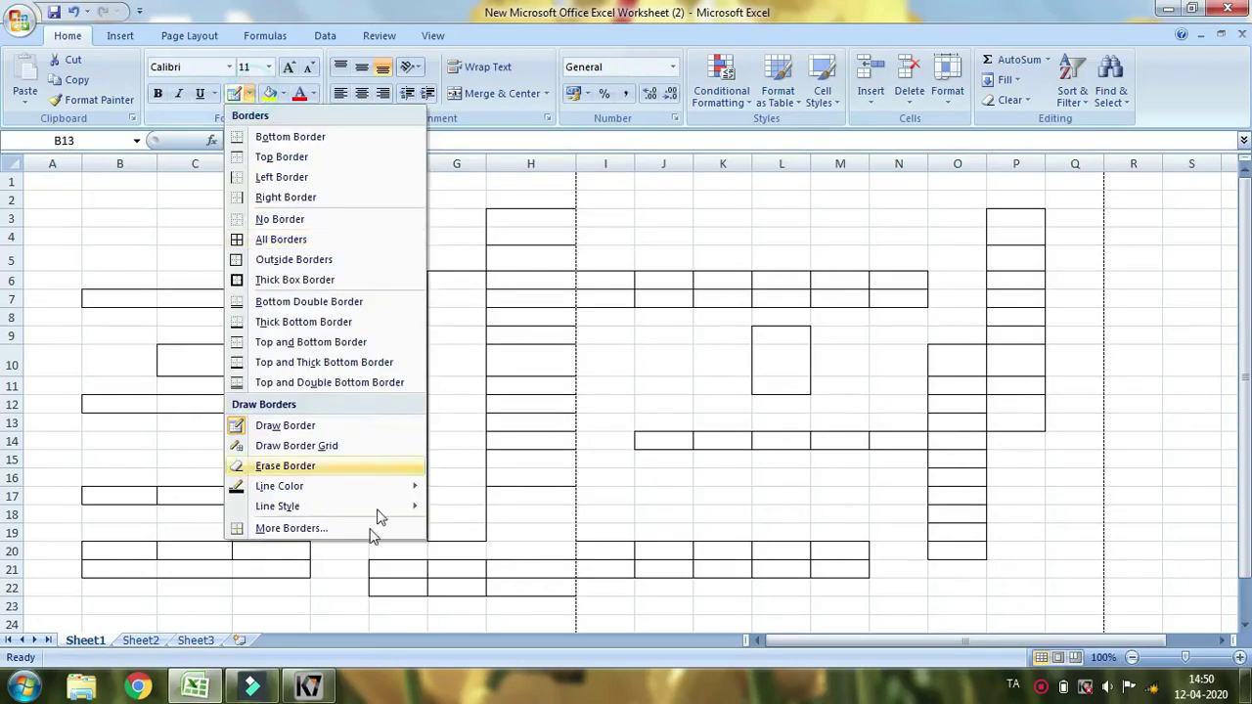
Step: Erase the drawn borders across column H, D3:G12, A3:I22, D2 and I3:P21
click(297, 471)
mouse_move(520, 189)
mouse_down()
mouse_move(514, 408)
mouse_move(537, 491)
mouse_up()
drag(257, 203, 448, 401)
mouse_move(61, 215)
mouse_down()
mouse_move(587, 609)
mouse_move(626, 605)
mouse_up()
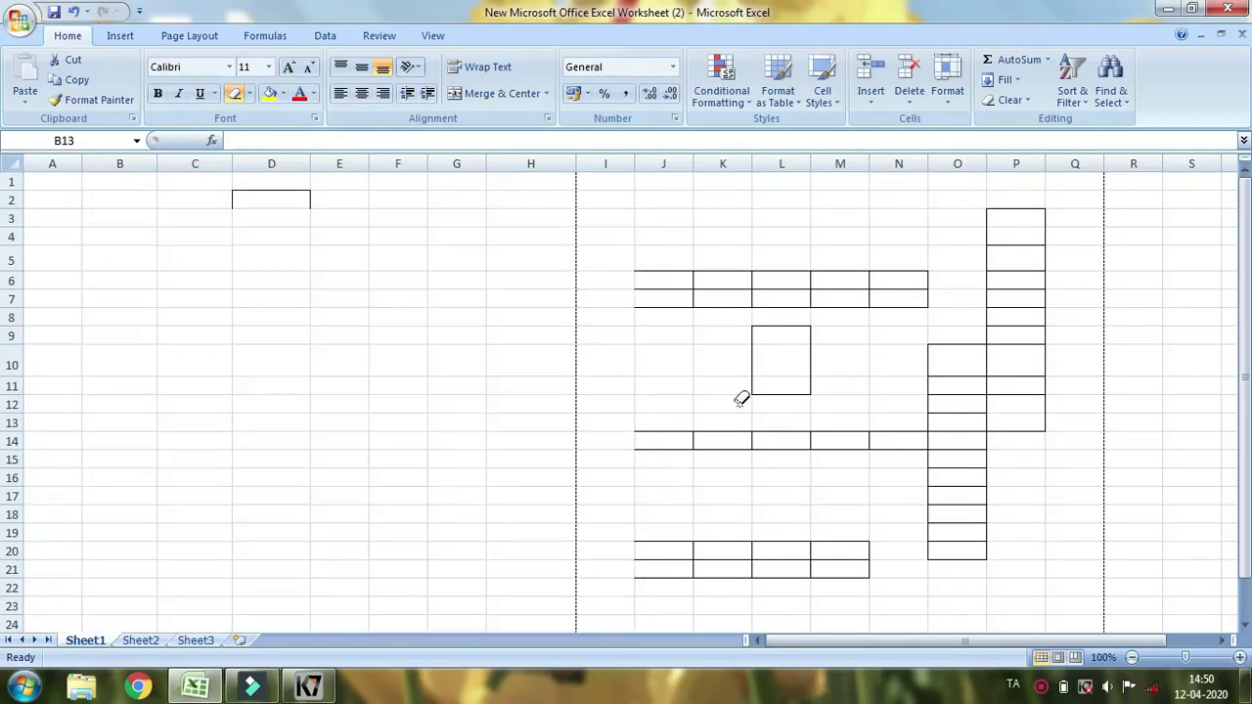
drag(241, 180, 367, 227)
drag(599, 207, 1006, 578)
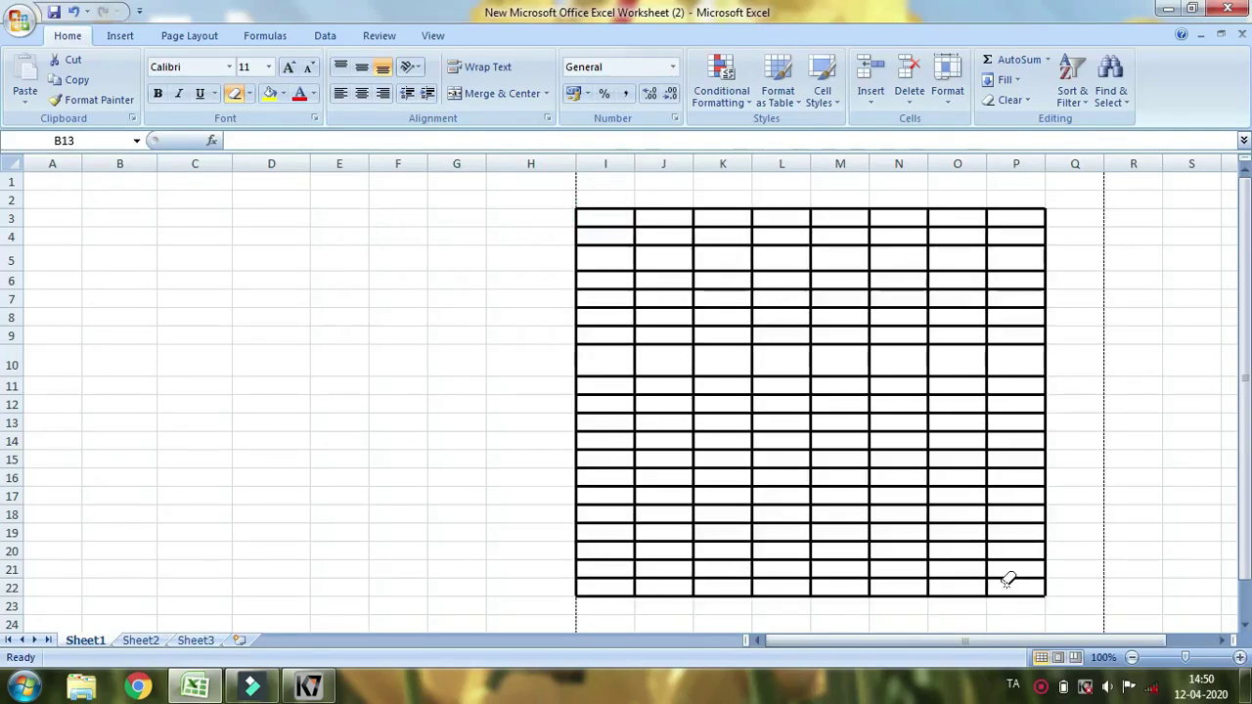
Step: Add a Bottom Border along B13:F13
click(248, 93)
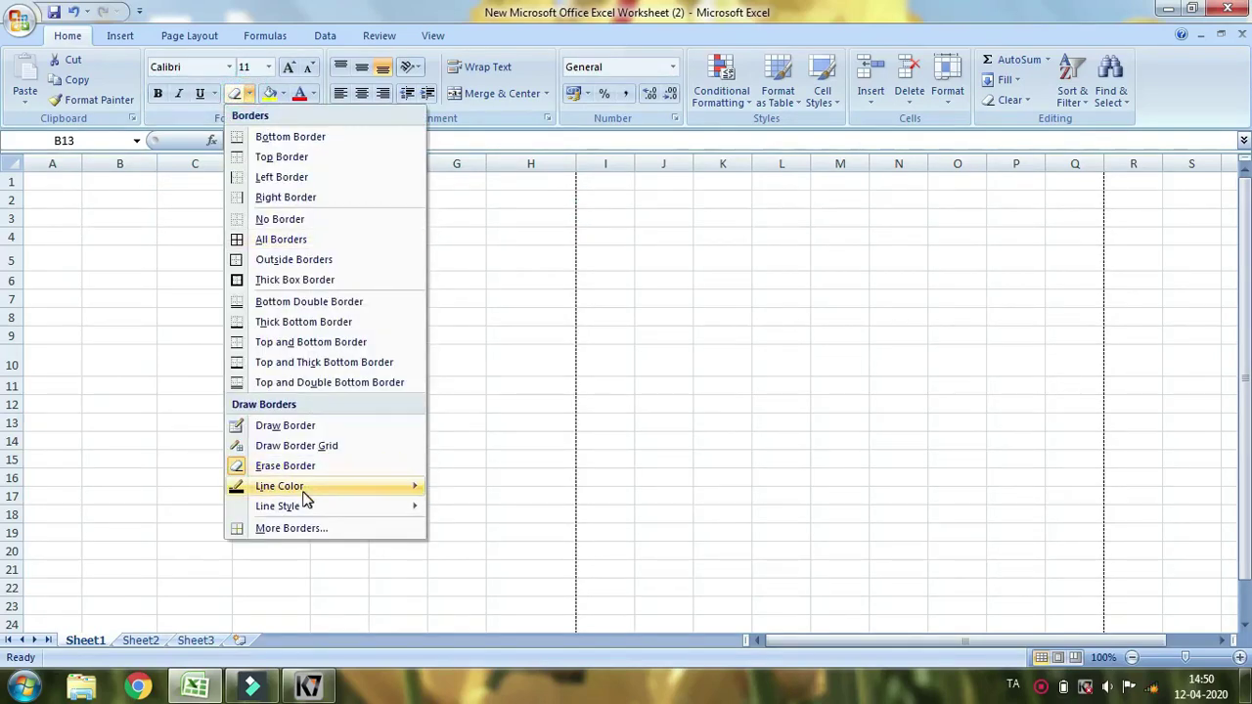
mouse_move(303, 492)
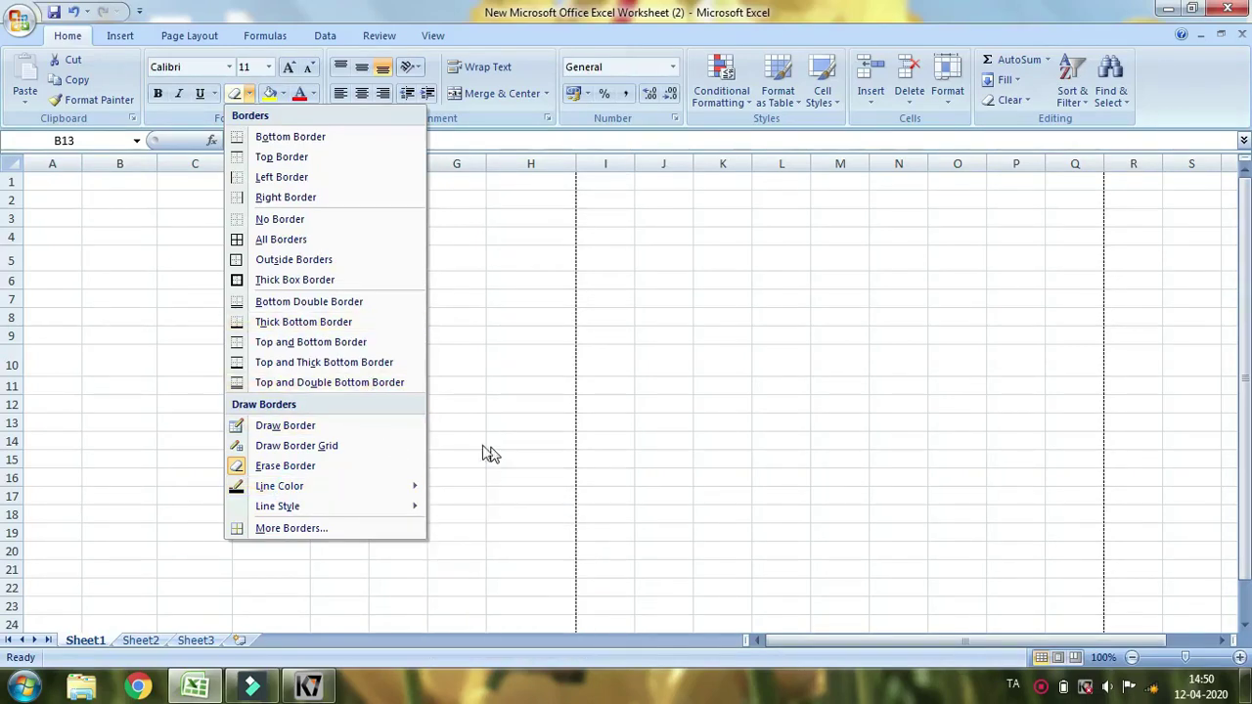
click(492, 277)
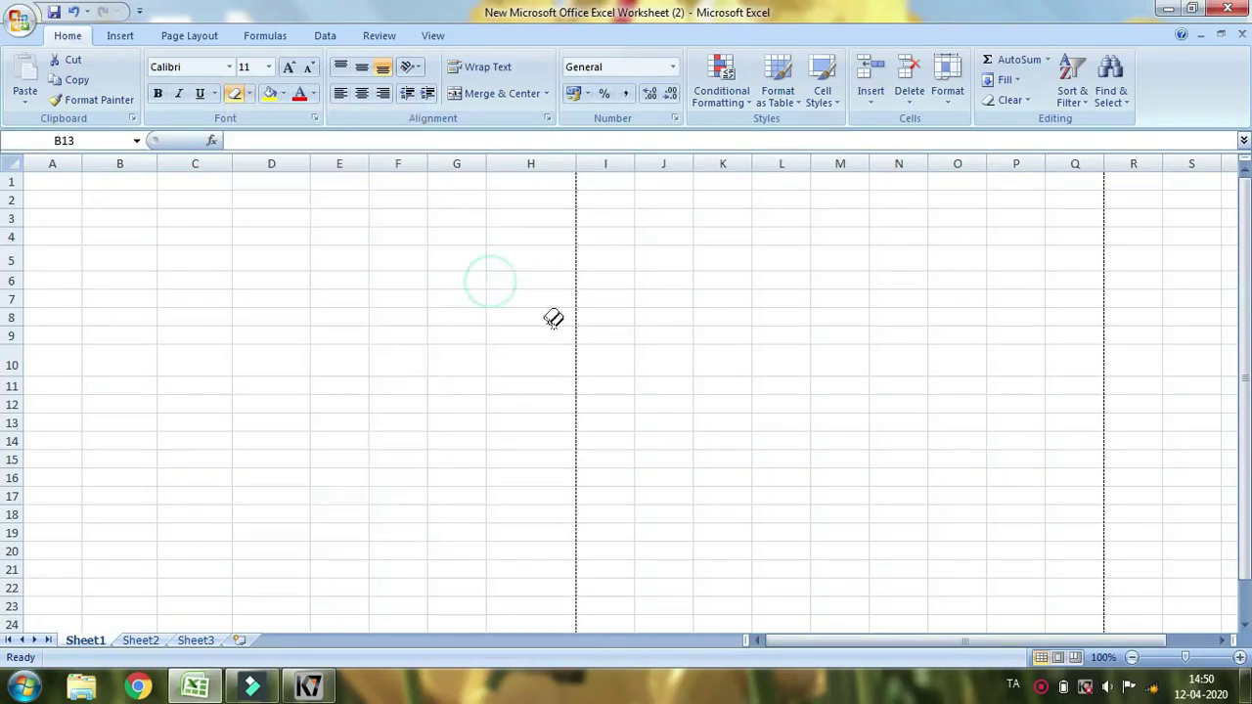
click(250, 93)
click(280, 134)
Step: Apply a bottom border beneath F8:I8, then select F8:I8 and nearby cells
drag(370, 262, 616, 317)
click(235, 92)
click(532, 422)
click(397, 318)
drag(397, 318, 604, 321)
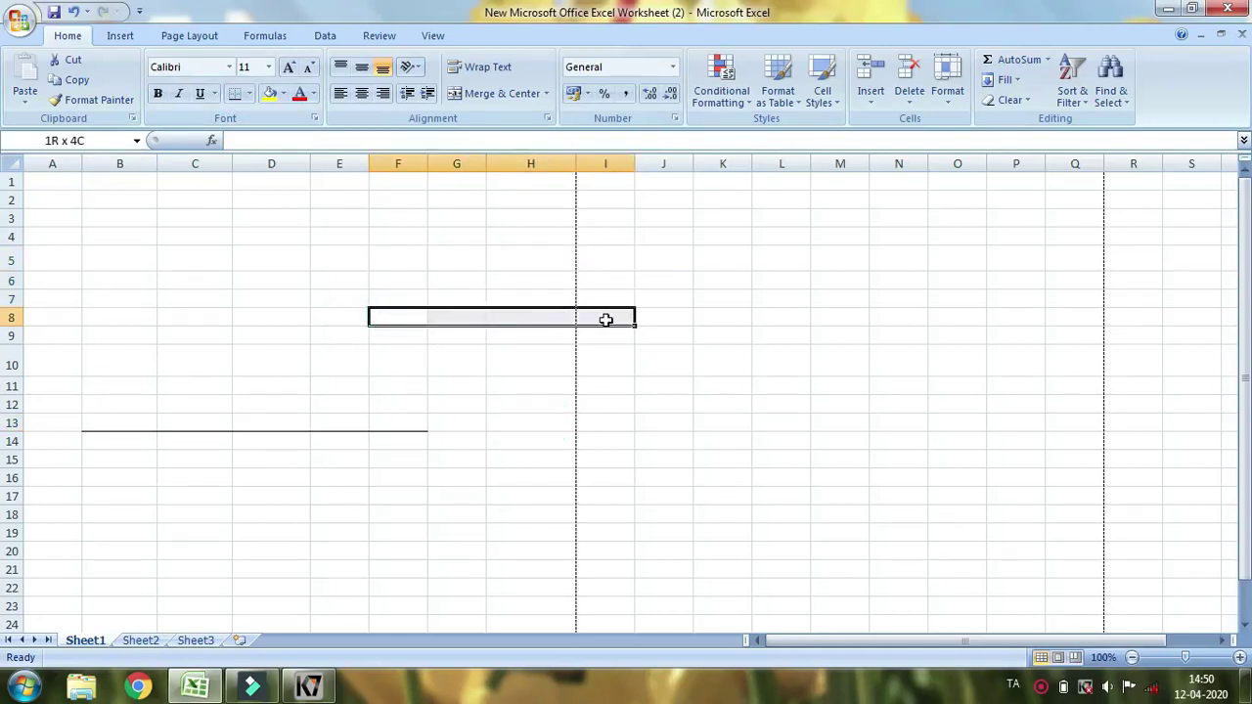
click(454, 364)
drag(391, 324, 605, 329)
click(284, 264)
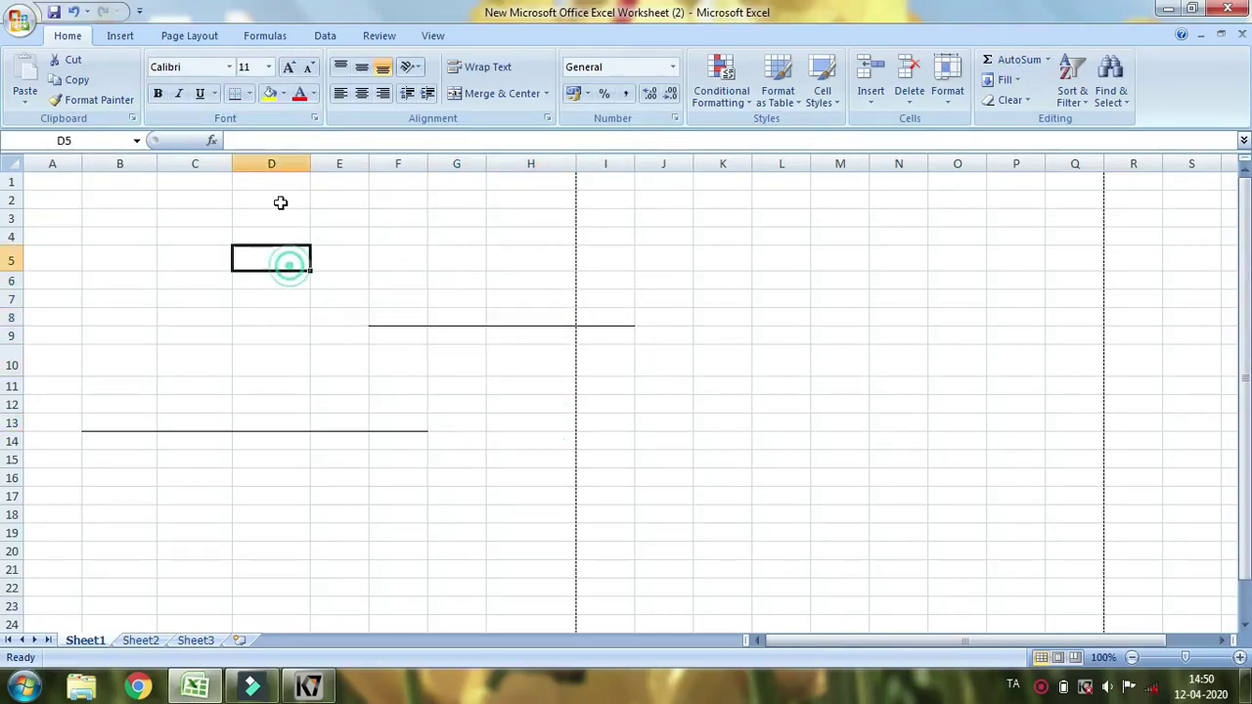
Step: Set the border line colour to red and draw red outlines around C5:H6, J6:N7, K12:O12, J19:N19
click(248, 93)
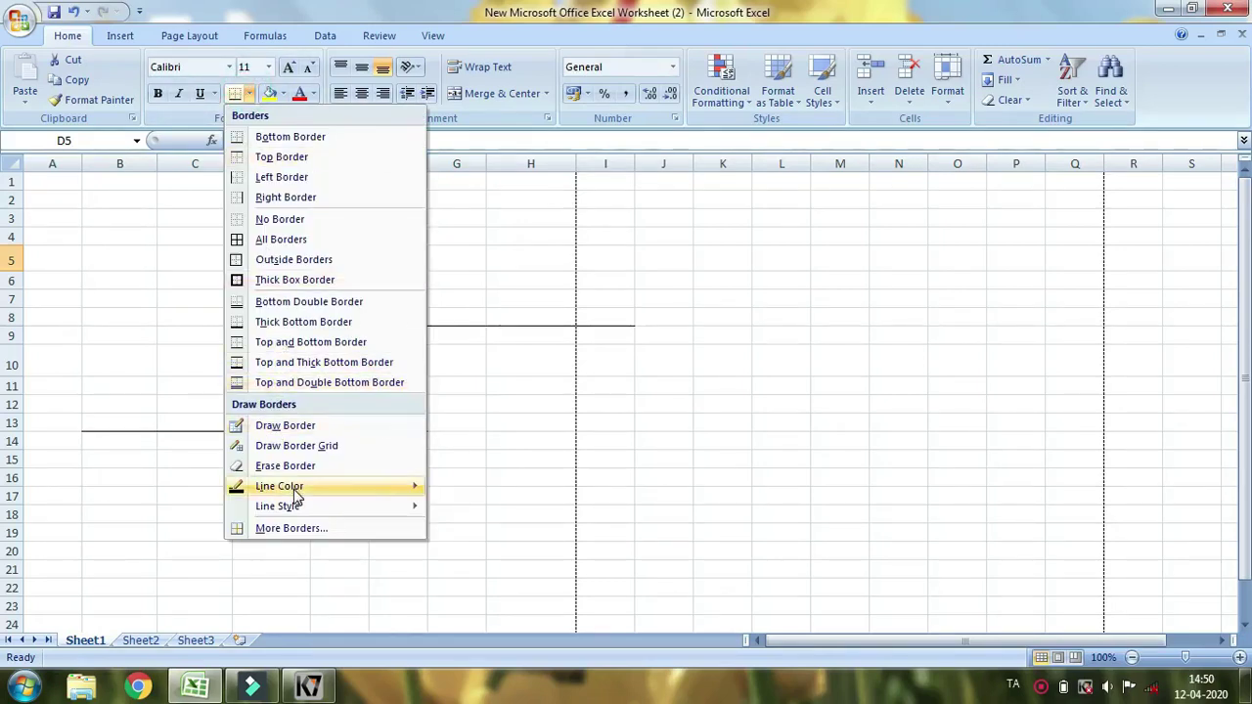
mouse_move(292, 489)
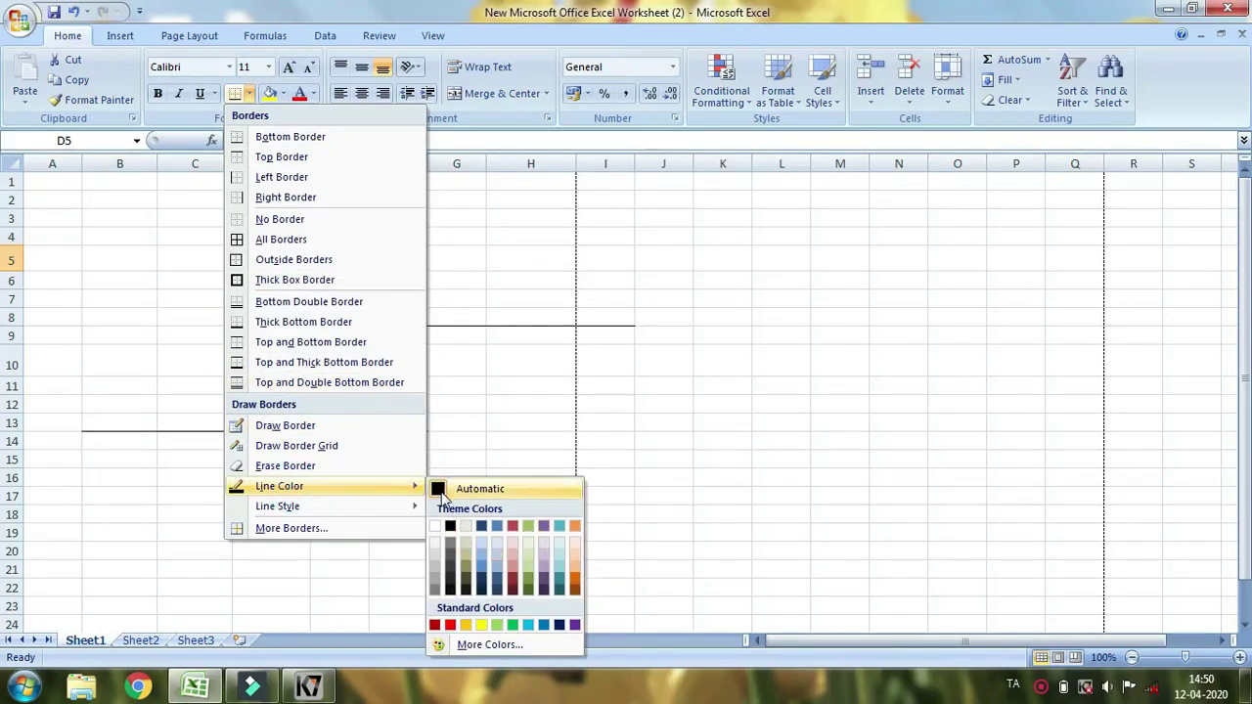
click(450, 625)
mouse_move(182, 255)
mouse_down()
mouse_move(338, 247)
mouse_move(533, 269)
mouse_up()
drag(689, 279, 894, 298)
drag(724, 408, 969, 403)
drag(662, 529, 910, 528)
Step: Draw red outlines around J15:M16, E15:H16, B19:G20 and B10:F11
drag(658, 478, 863, 459)
drag(347, 447, 548, 480)
drag(134, 537, 436, 545)
drag(115, 369, 406, 386)
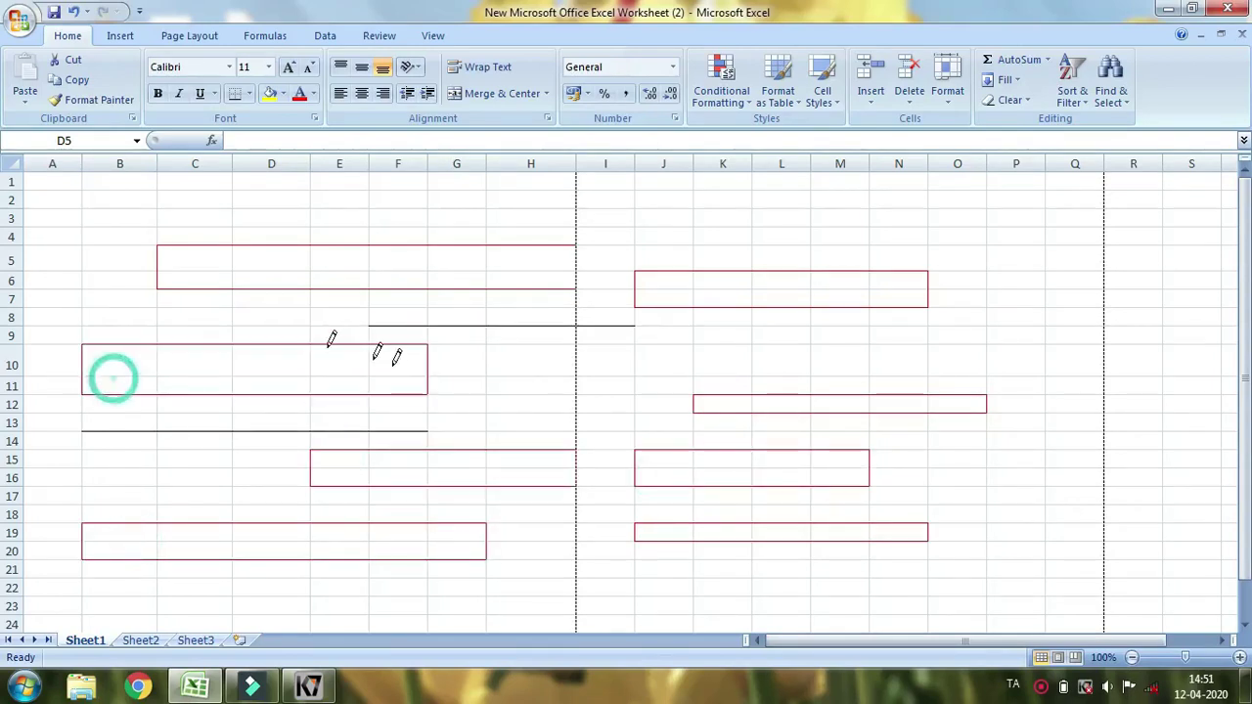
click(249, 92)
mouse_move(307, 509)
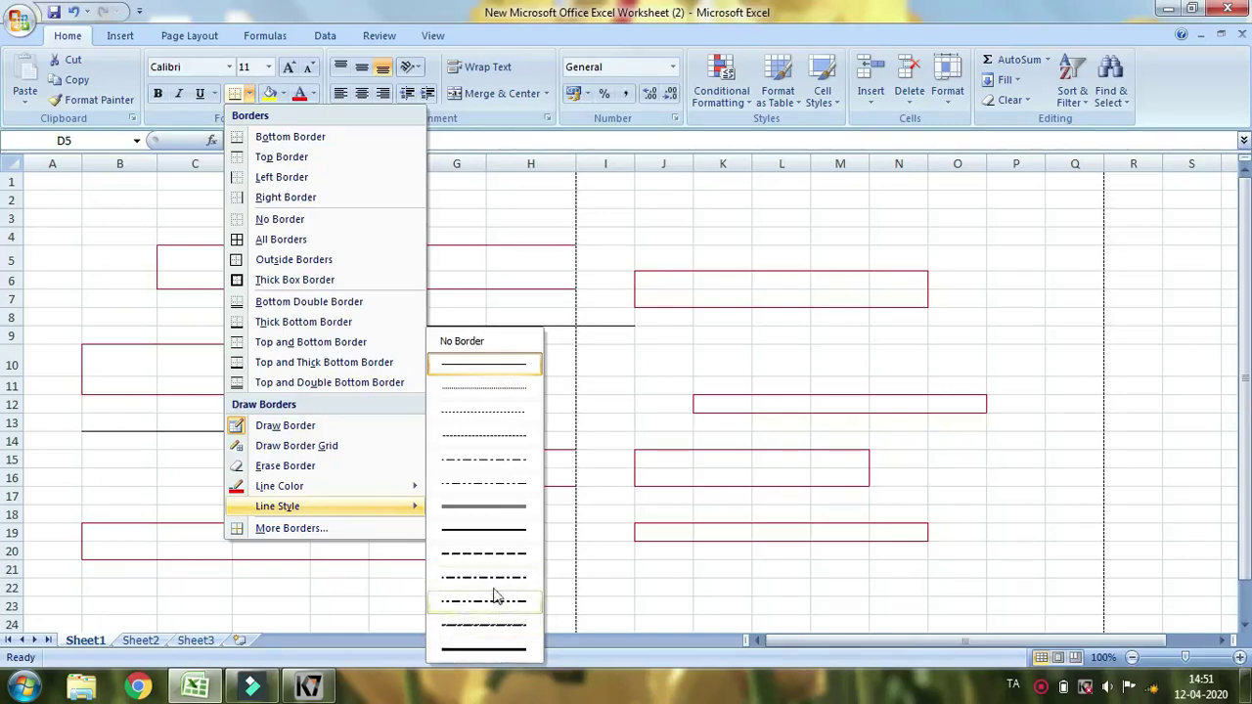
Step: Draw thick dashed red borders around F2:J3, L3:P4, A2:C4 and C8:D8
click(502, 554)
mouse_move(383, 196)
mouse_down()
mouse_move(635, 205)
mouse_move(690, 223)
mouse_up()
mouse_move(795, 215)
mouse_down()
mouse_move(975, 205)
mouse_move(1010, 260)
mouse_up()
drag(145, 225, 208, 231)
drag(190, 308, 304, 329)
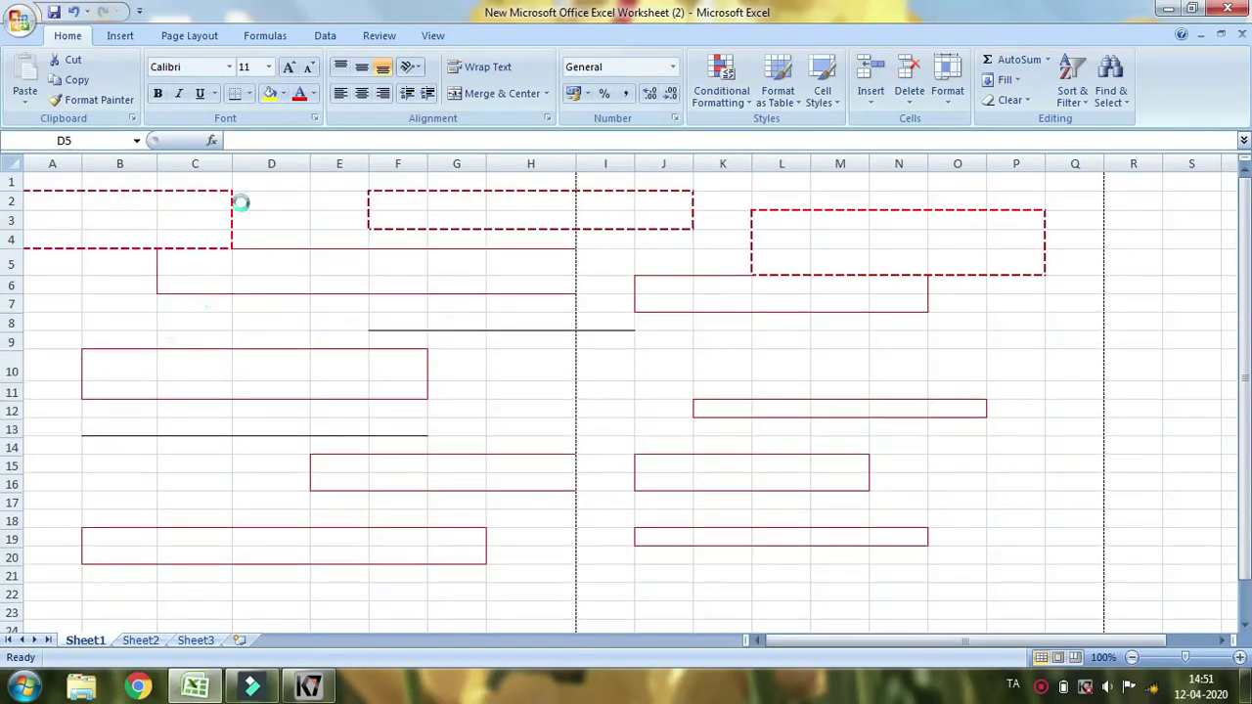
click(249, 94)
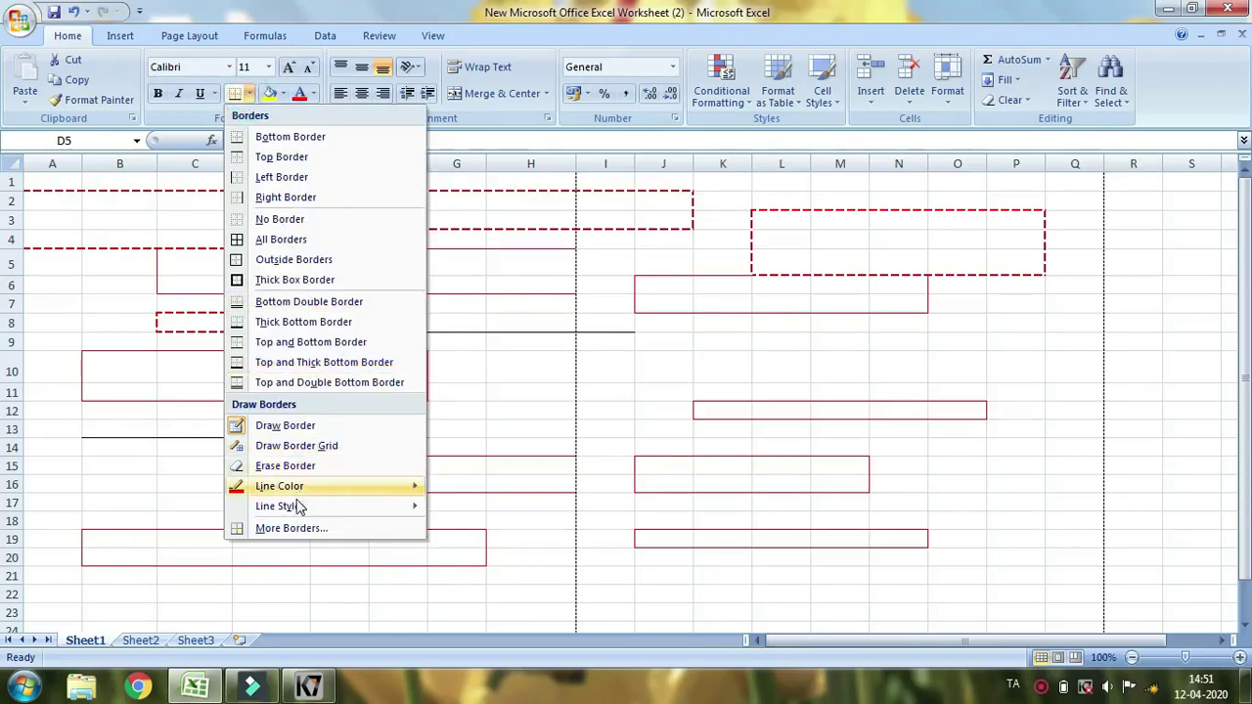